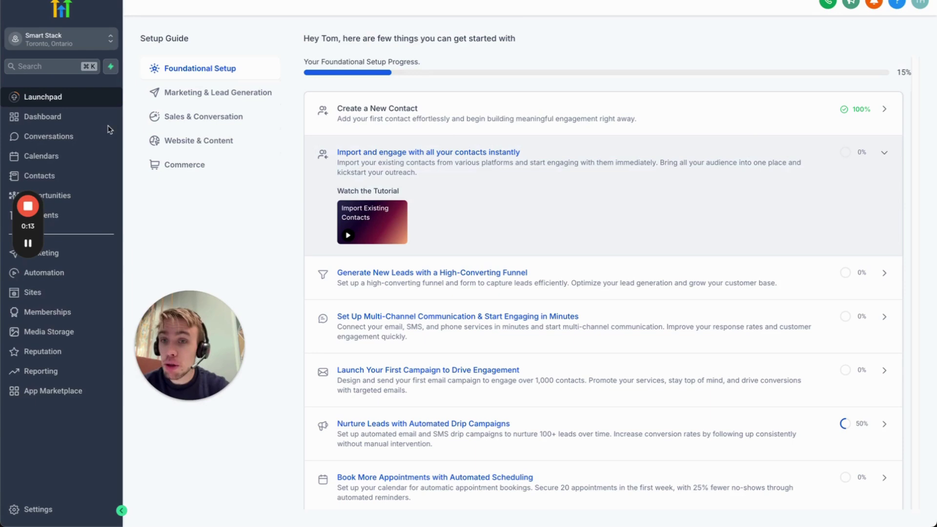
Step: Browse the Marketing, Sales, Website and Commerce setup tasks, then return to Foundational Setup
left_click(200, 89)
left_click(194, 116)
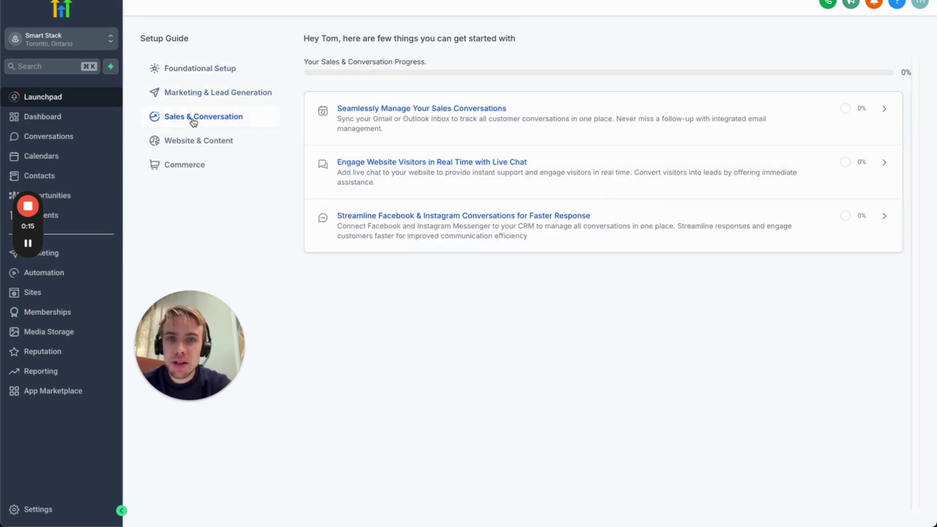
left_click(192, 143)
left_click(189, 164)
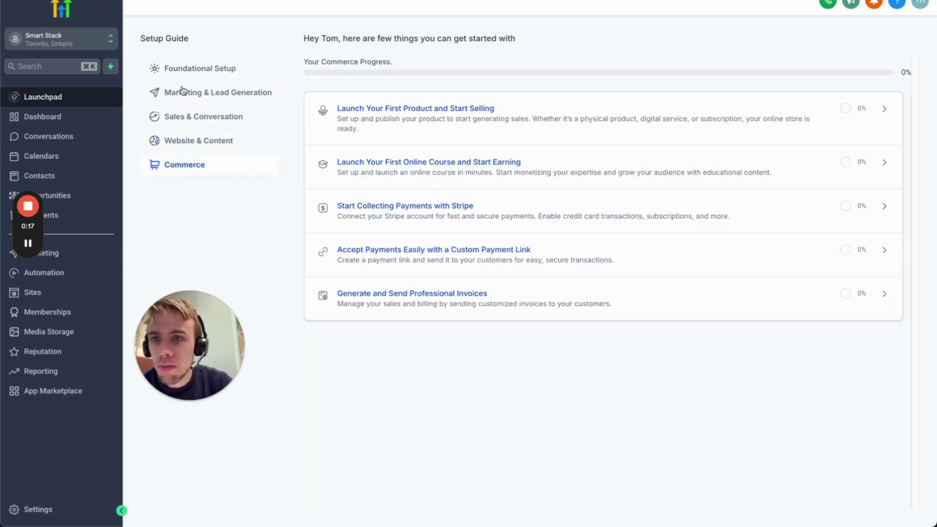
left_click(183, 71)
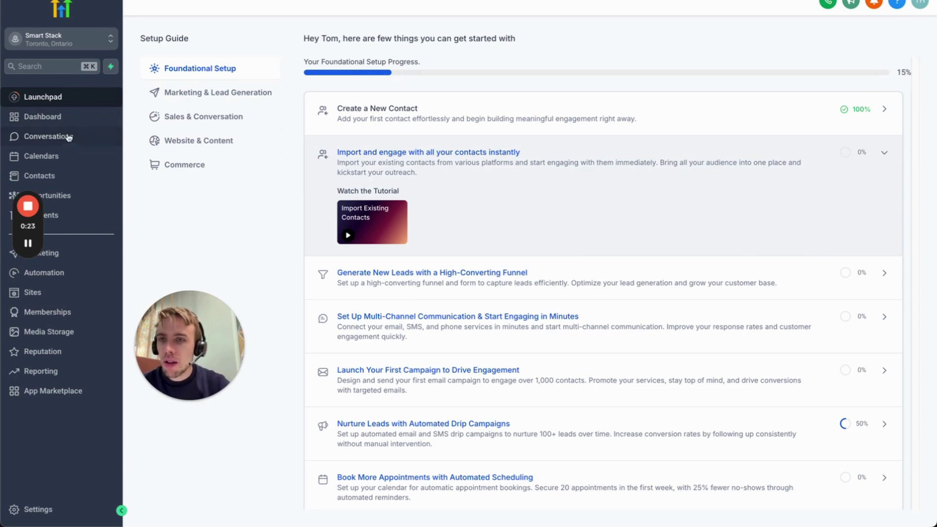
Step: Visit Dashboard, Conversations, Calendars and Opportunities, ending on the Contacts list with its test contact
left_click(84, 174)
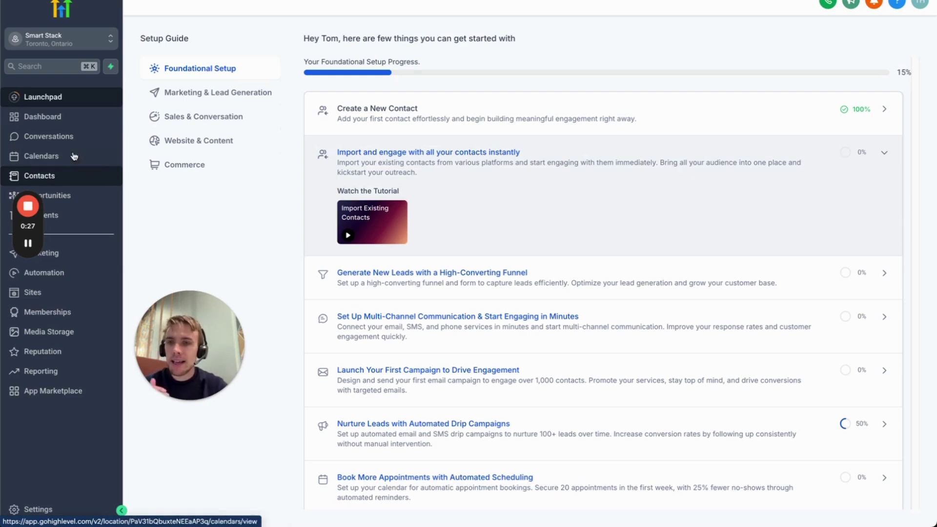
left_click(62, 126)
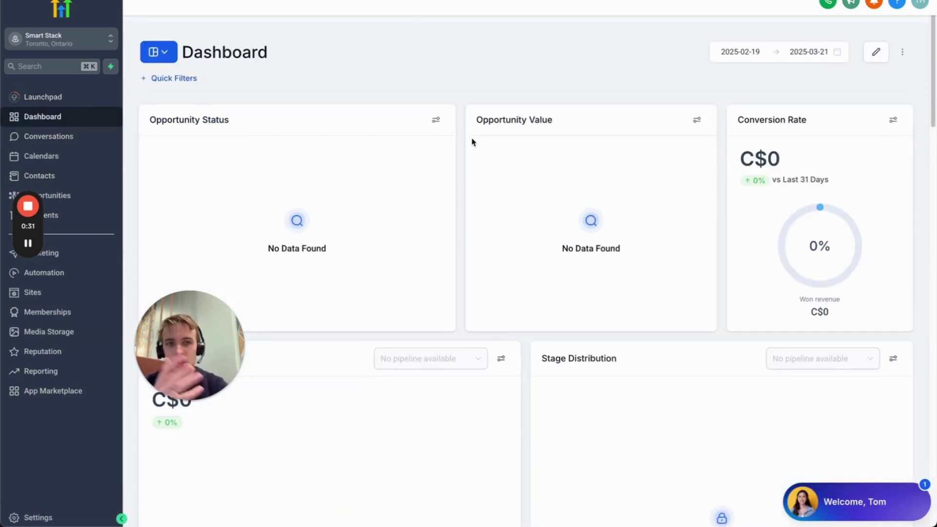
left_click(61, 137)
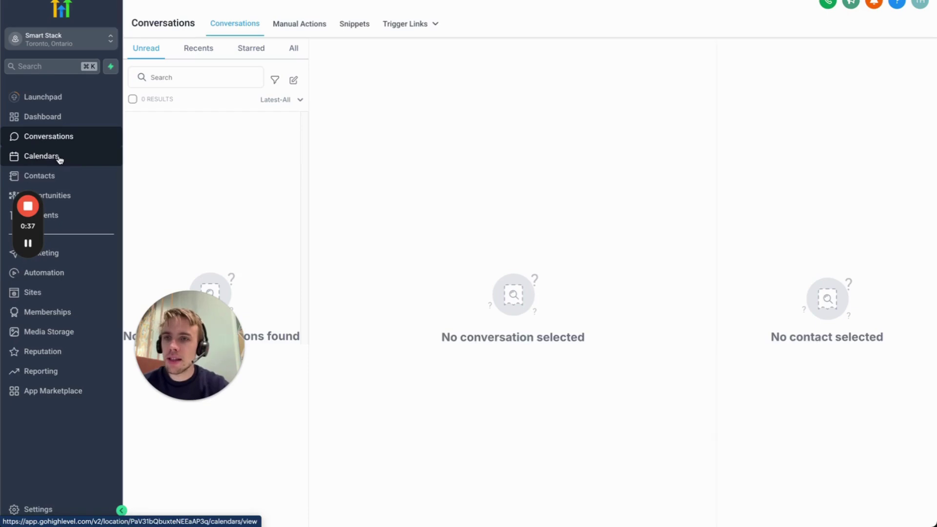
left_click(59, 157)
left_click(87, 197)
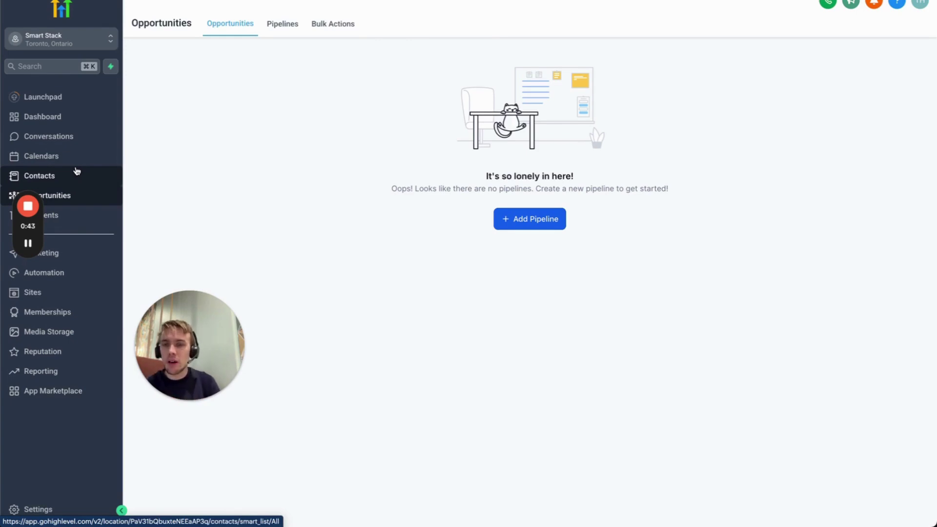
left_click(76, 171)
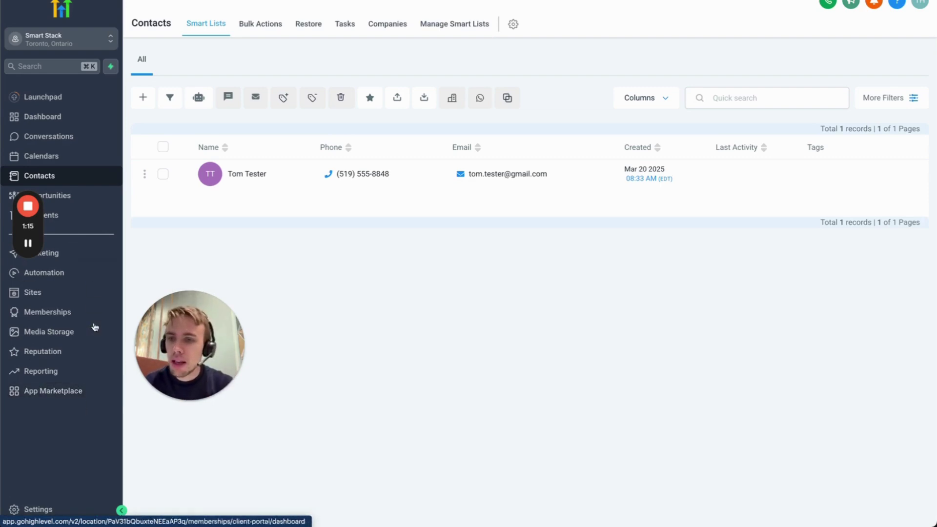
left_click_drag(28, 225, 31, 112)
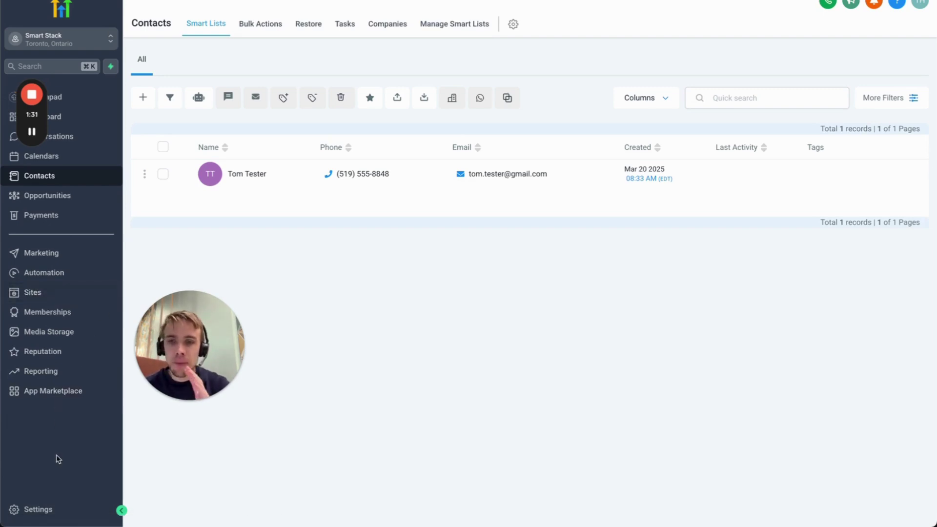
Step: Open the account Settings and scroll through the settings menu looking for Conversation AI
left_click(33, 511)
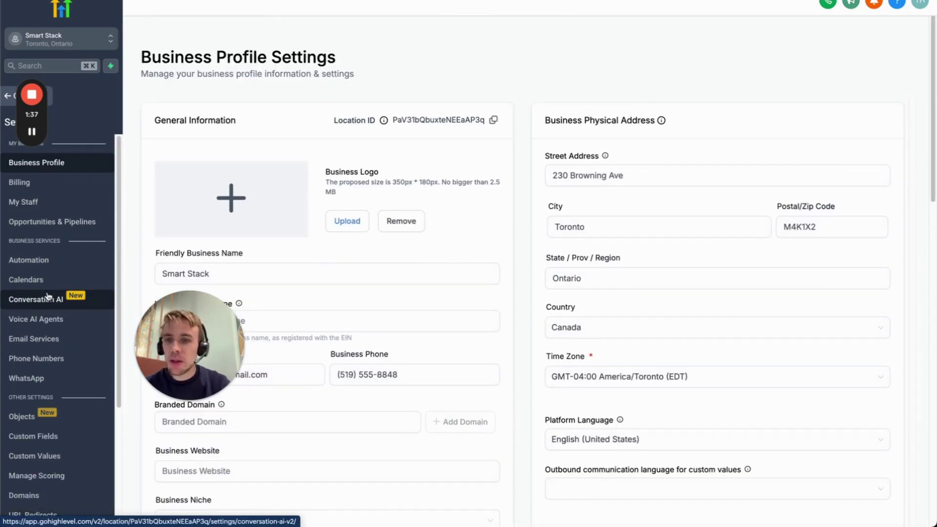
scroll(48, 297, "down", 3)
scroll(48, 296, "up", 3)
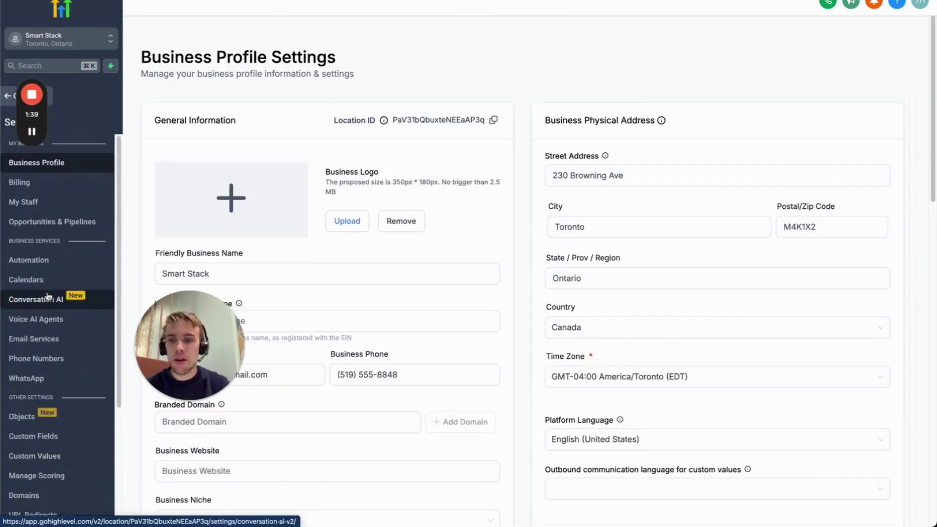
scroll(37, 463, "down", 2)
scroll(36, 463, "down", 4)
scroll(29, 342, "up", 5)
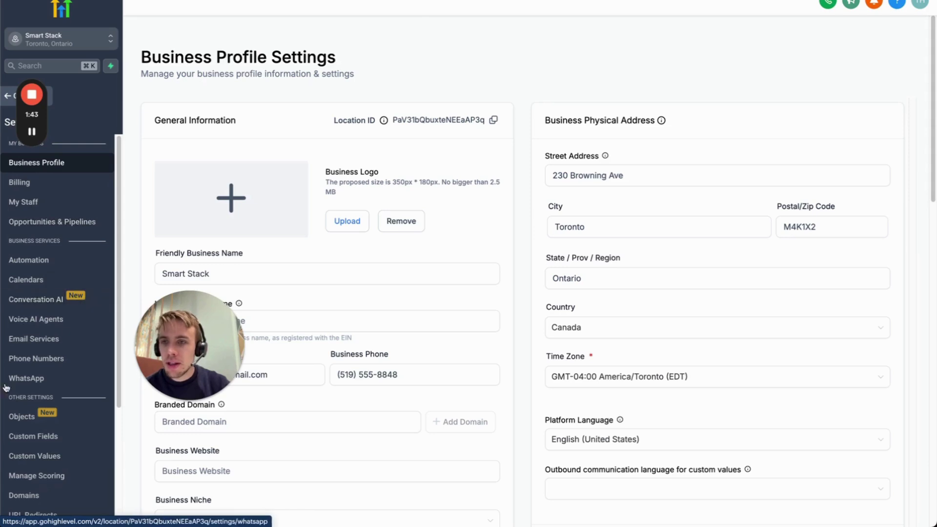
scroll(23, 403, "down", 1)
scroll(22, 398, "down", 3)
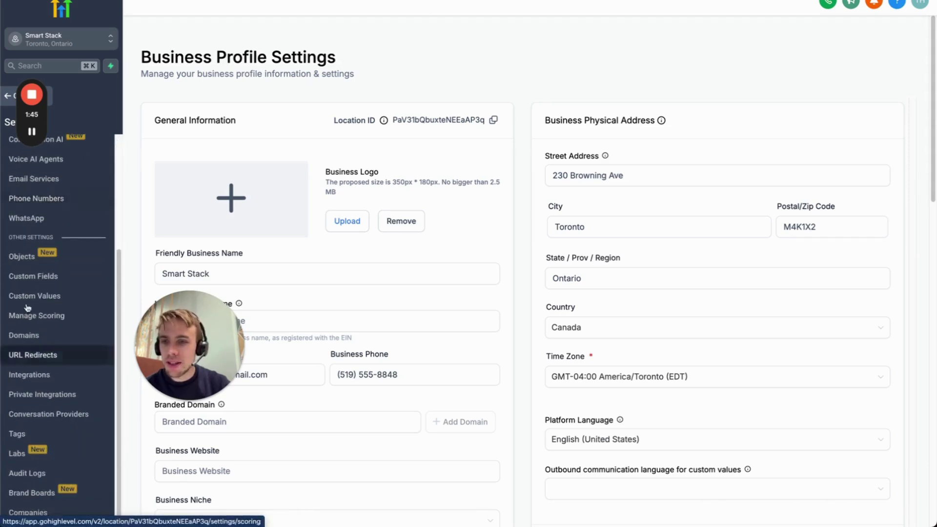
scroll(22, 356, "up", 3)
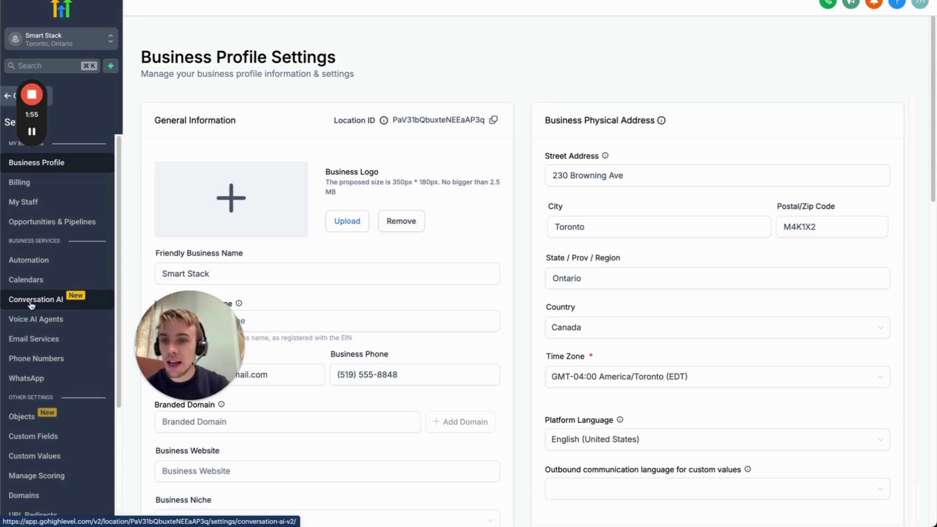
Step: Open the Conversation AI bot list showing the BluMortgage Question and Answer bot
left_click(74, 301)
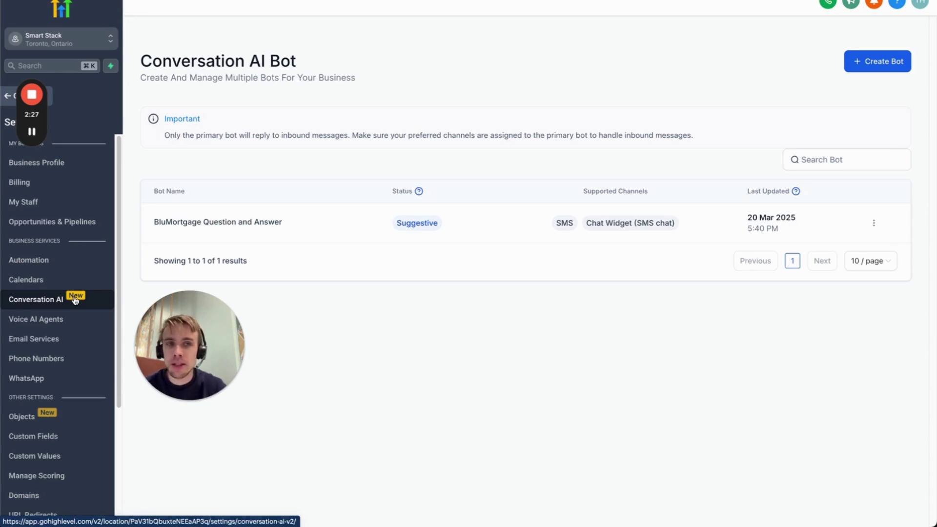
Step: Preview a Start from Scratch bot's Create Bot form, then return to the bot list without saving
left_click(876, 62)
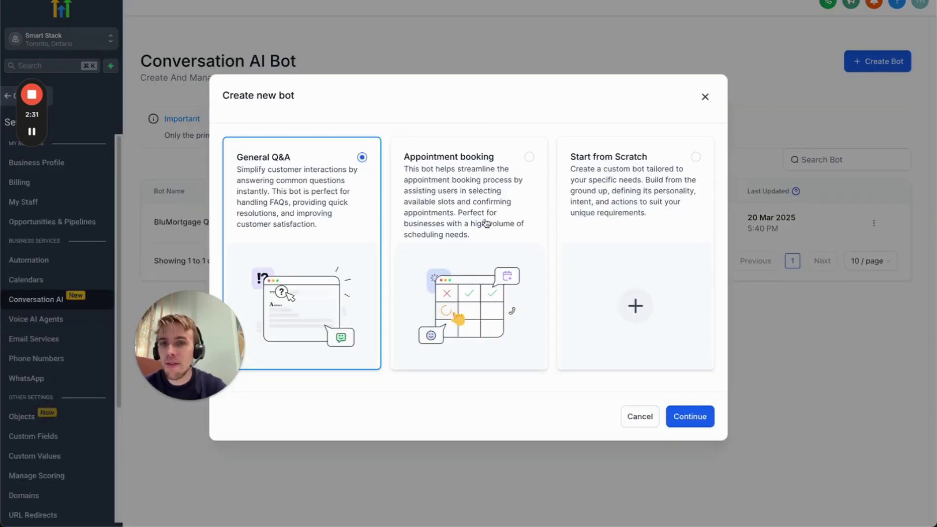
left_click(637, 157)
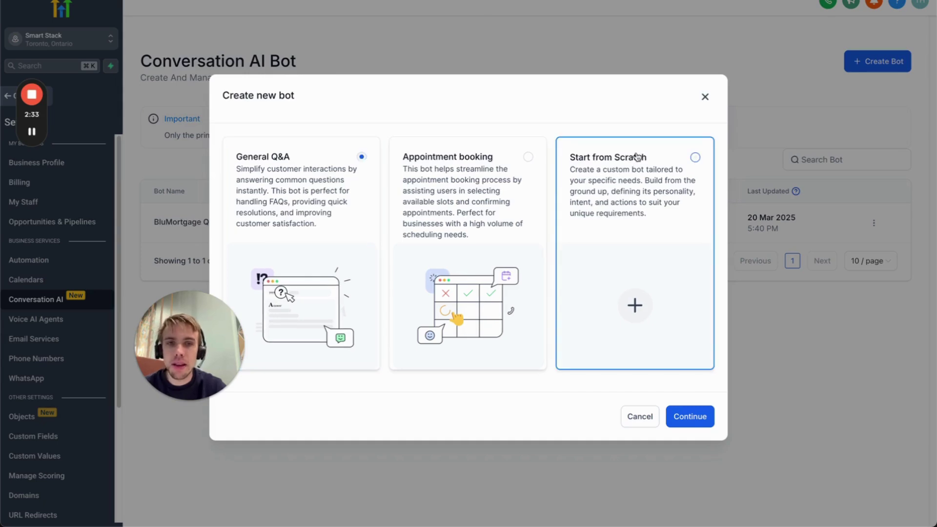
left_click(688, 417)
scroll(469, 354, "down", 5)
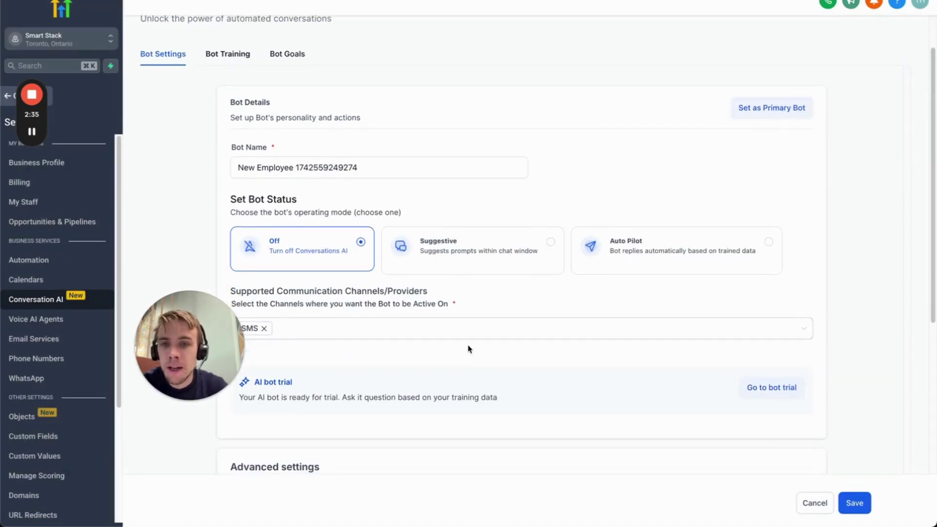
scroll(467, 355, "up", 5)
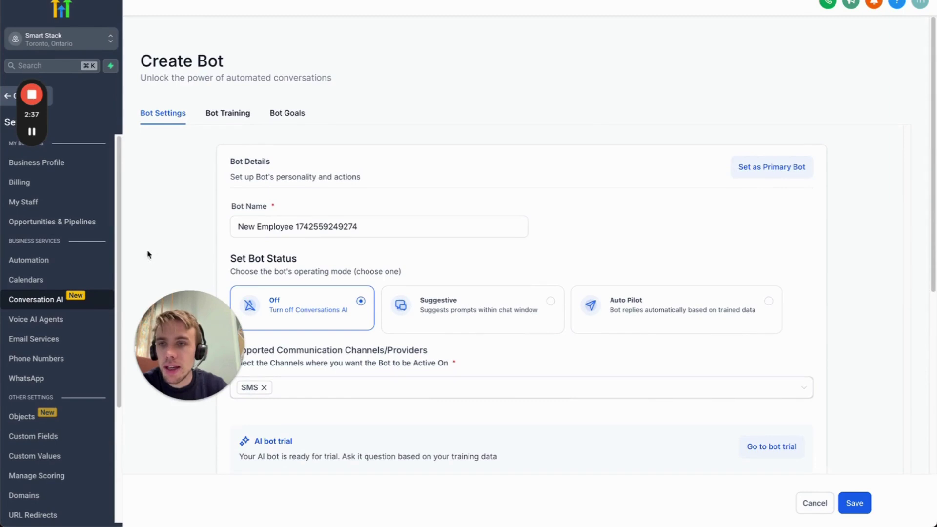
left_click(58, 302)
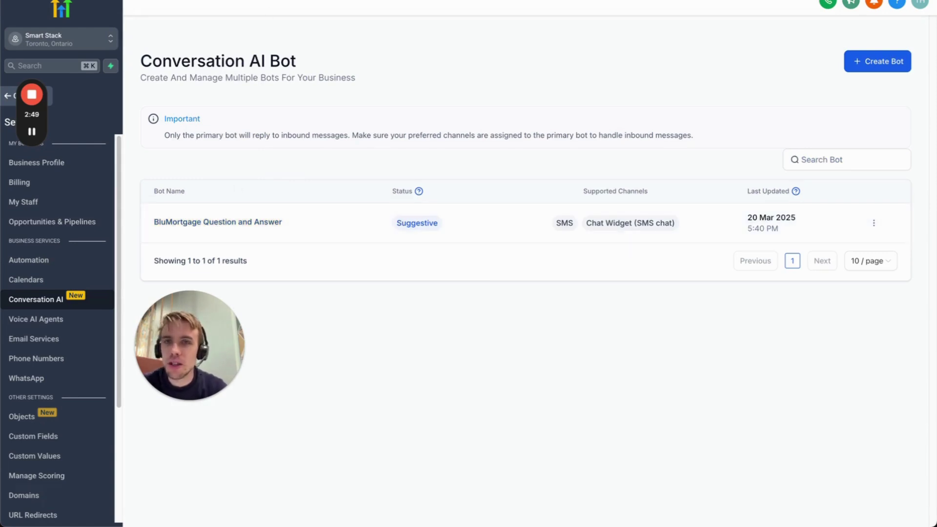
key("super+shift+n")
type("n")
key("BackSpace")
type("blumort")
key("Return")
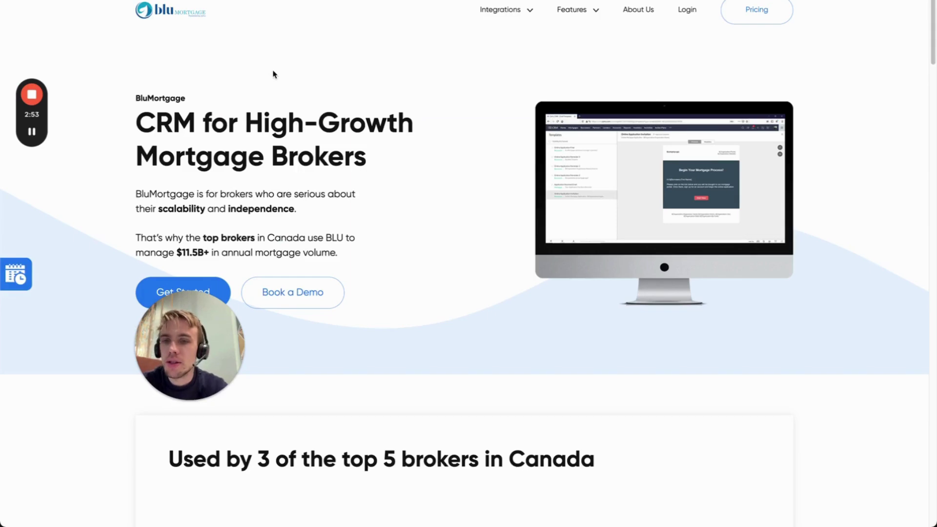
scroll(281, 268, "down", 5)
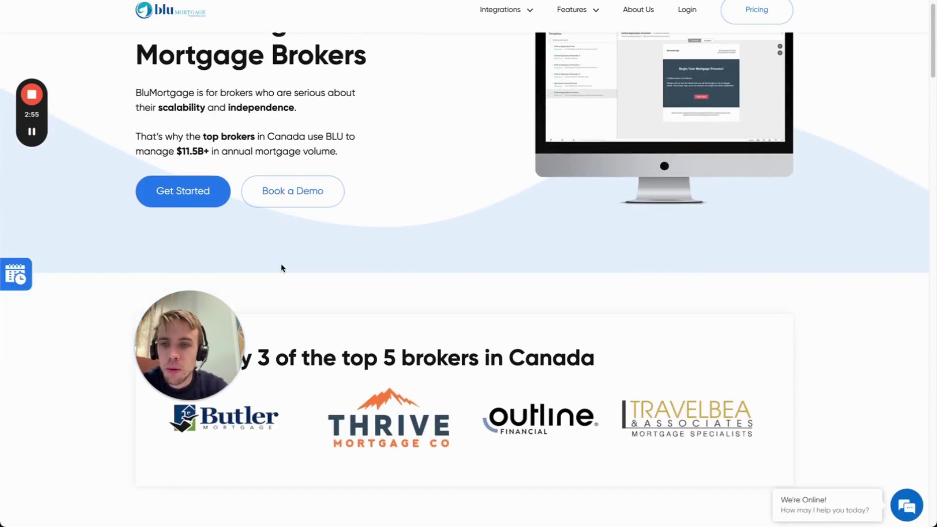
scroll(281, 268, "up", 4)
scroll(282, 268, "up", 1)
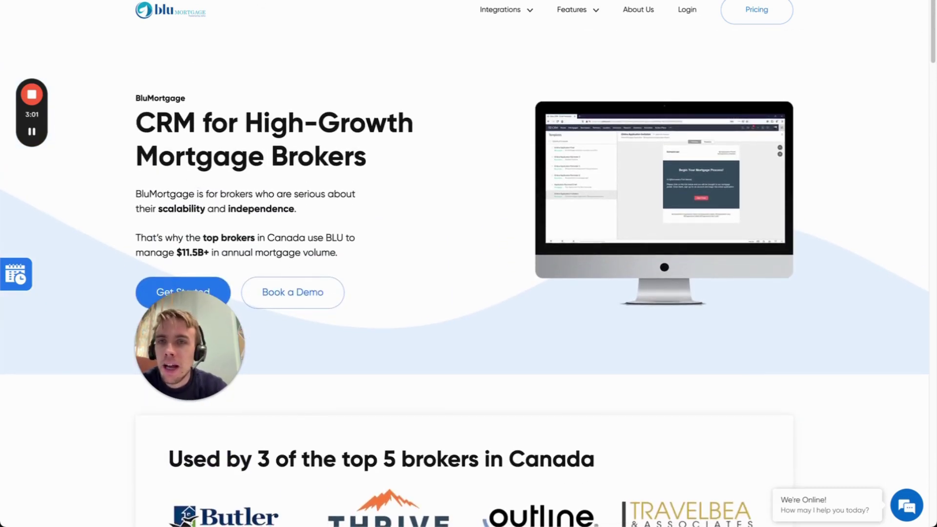
key("ctrl+Tab")
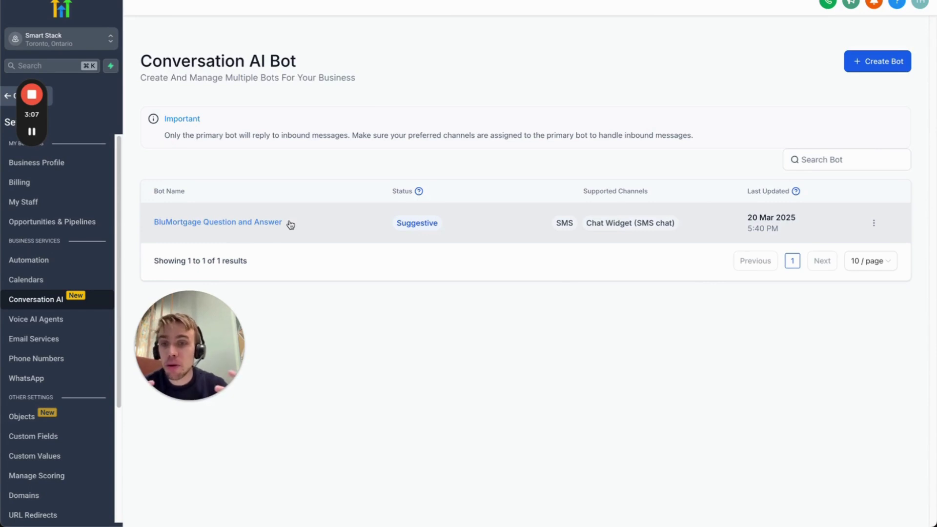
Step: Open the BluMortgage Question and Answer bot's settings and look over its name field
left_click(250, 225)
left_click_drag(146, 385, 88, 414)
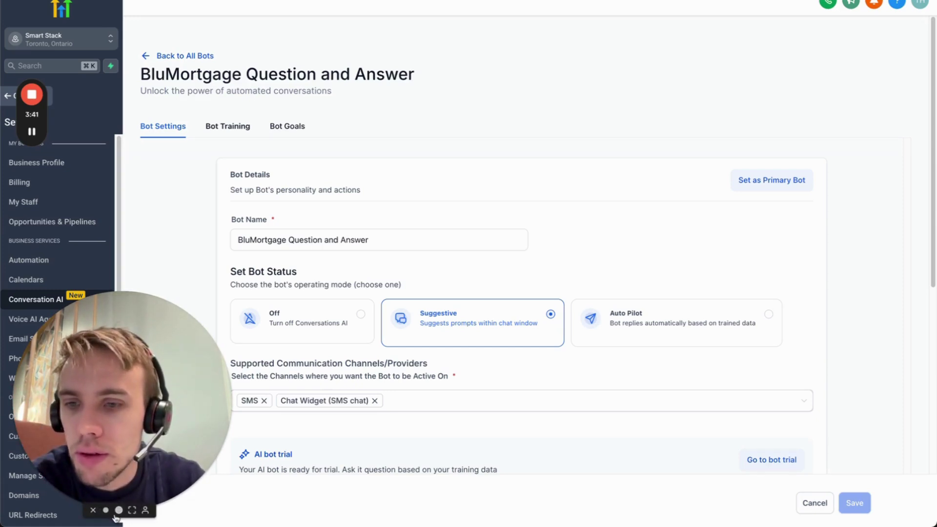
left_click(118, 508)
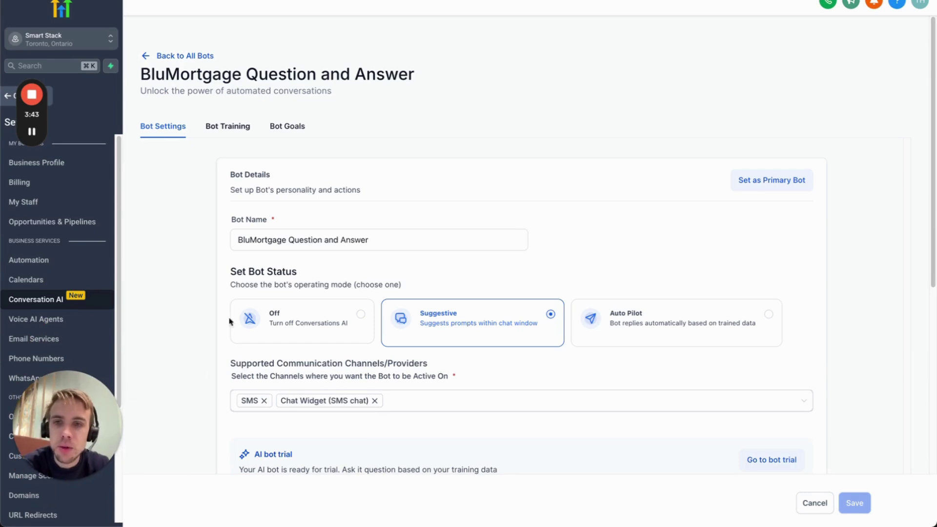
left_click_drag(262, 239, 401, 239)
left_click(402, 239)
scroll(401, 240, "down", 3)
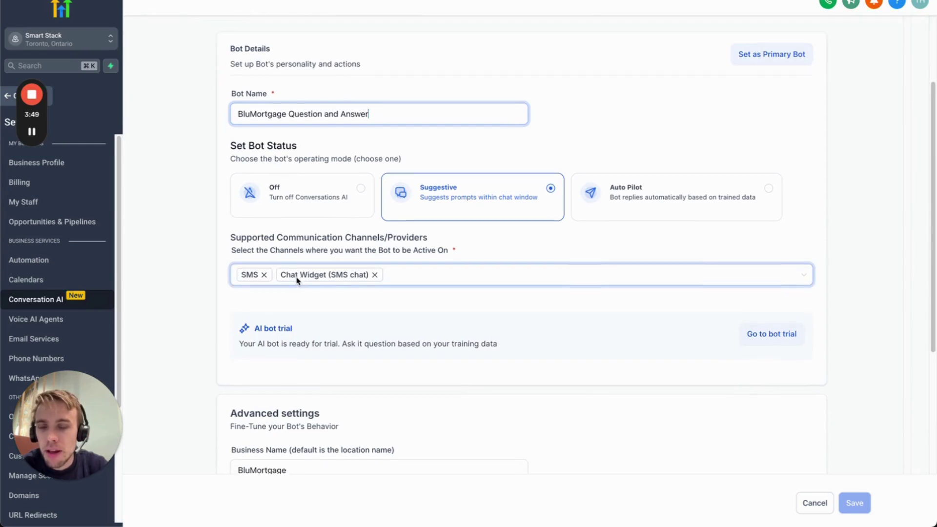
Step: Switch the bot status to Off and back to Suggestive, then view the test contact's record
left_click(334, 206)
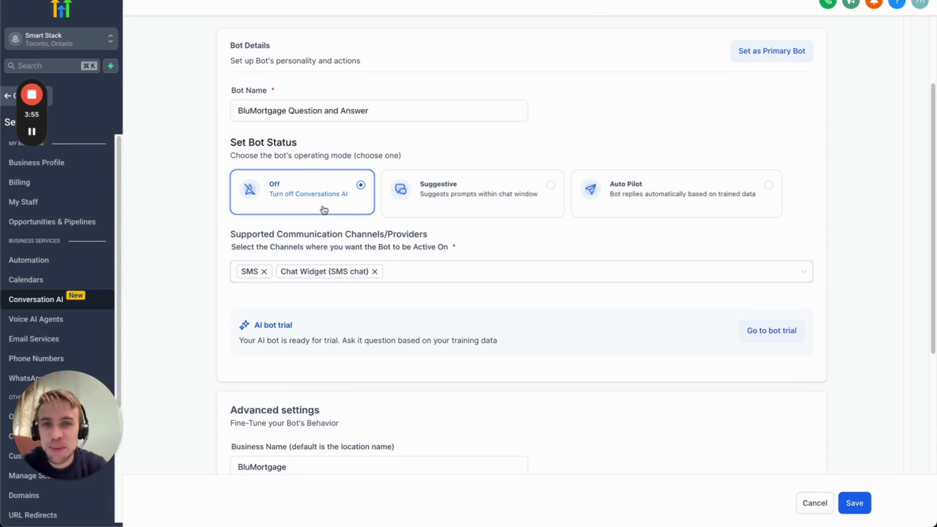
left_click(452, 202)
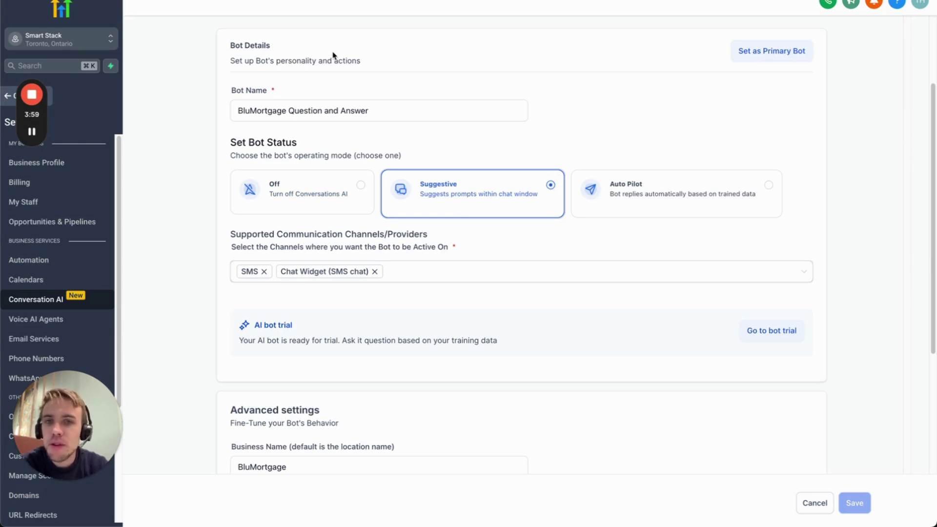
key("ctrl+Tab")
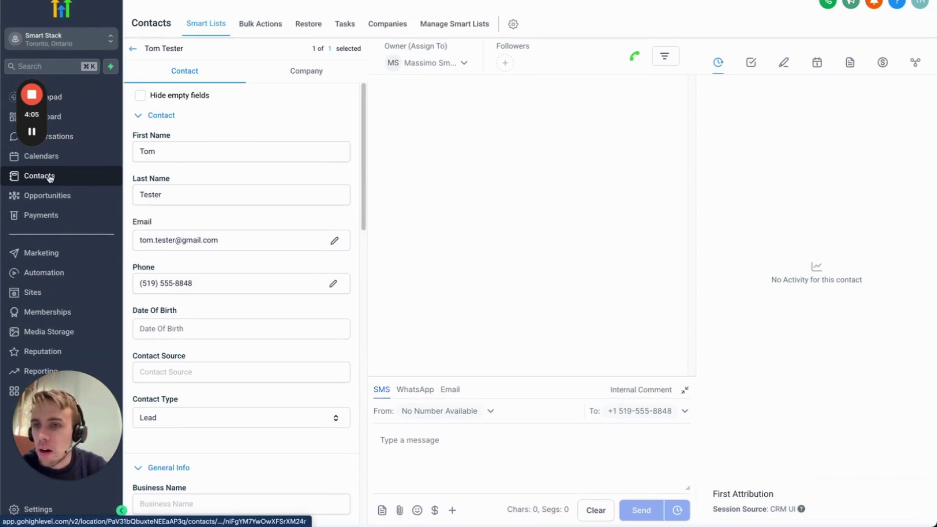
Step: Try composing an SMS to the test contact, finding no phone number configured, then return to the bot settings
left_click(131, 52)
left_click(240, 176)
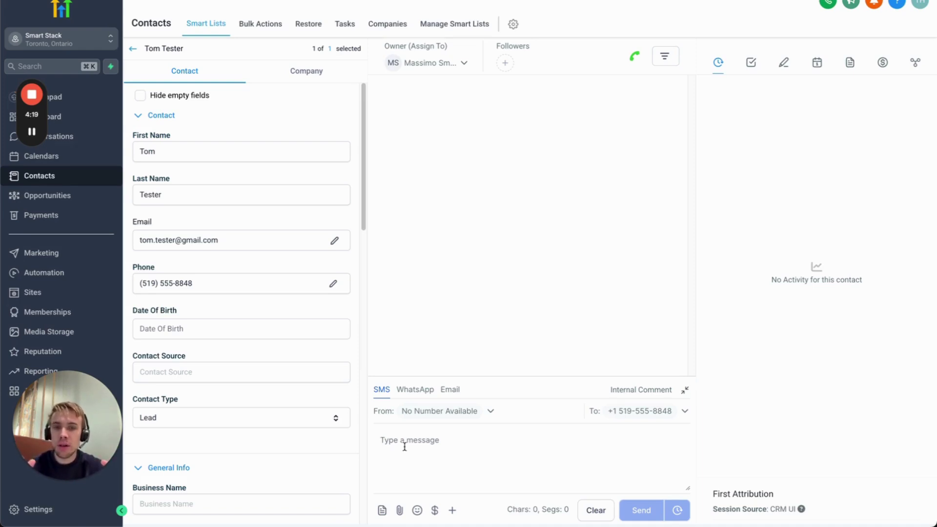
left_click(405, 447)
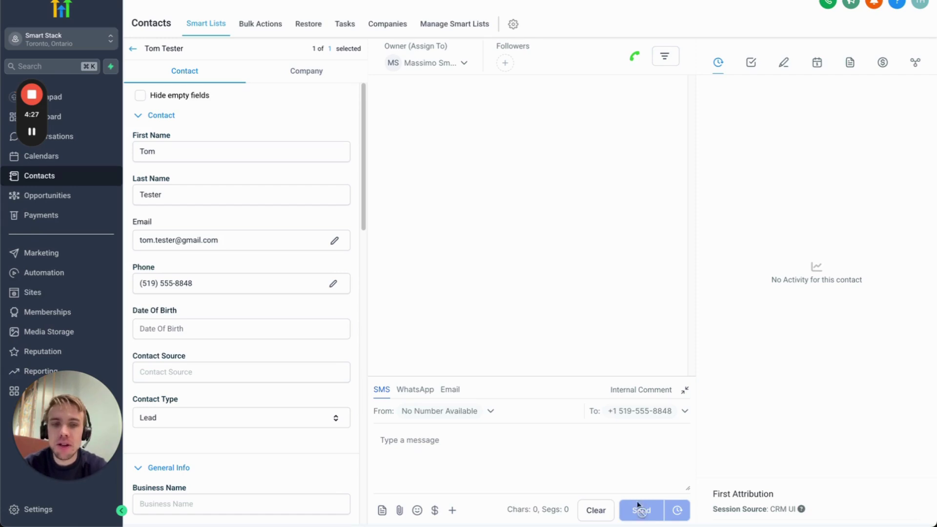
mouse_move(649, 510)
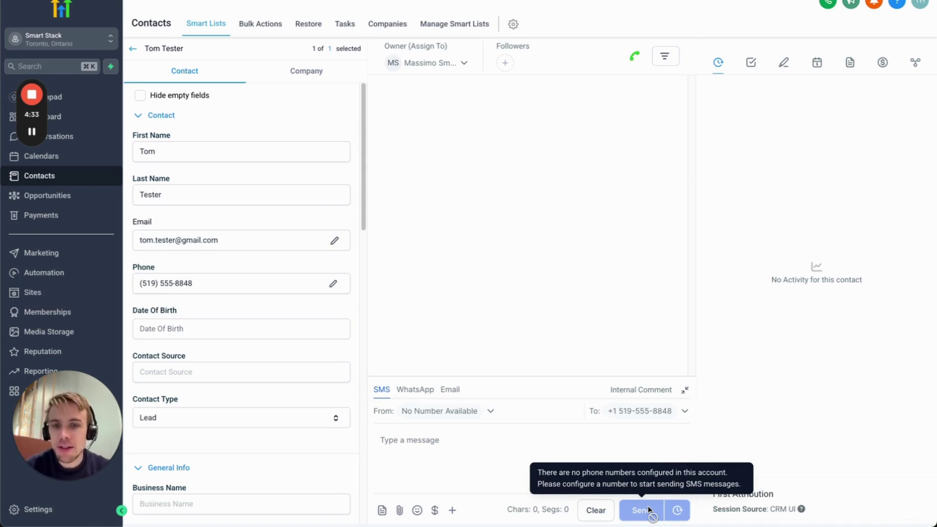
key("ctrl+Tab")
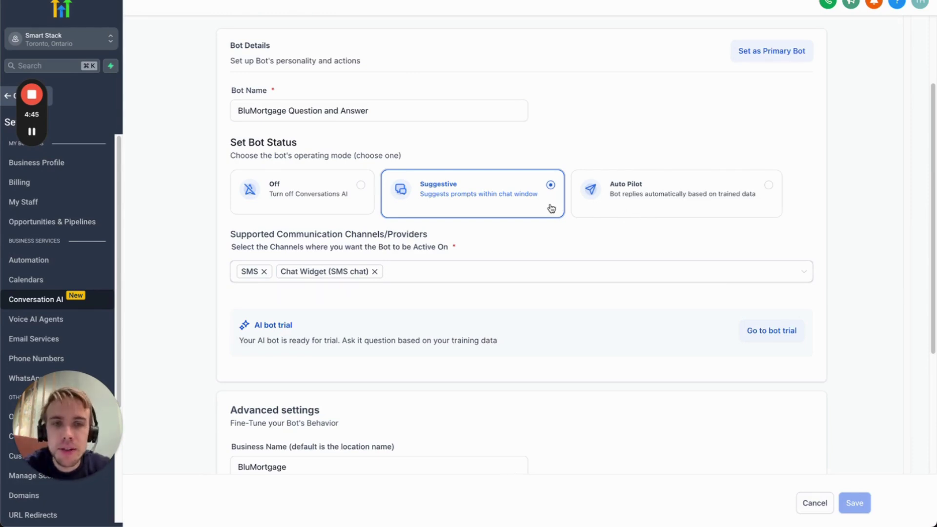
Step: Choose Auto Pilot as the bot status and review the Bot Settings page
left_click(651, 207)
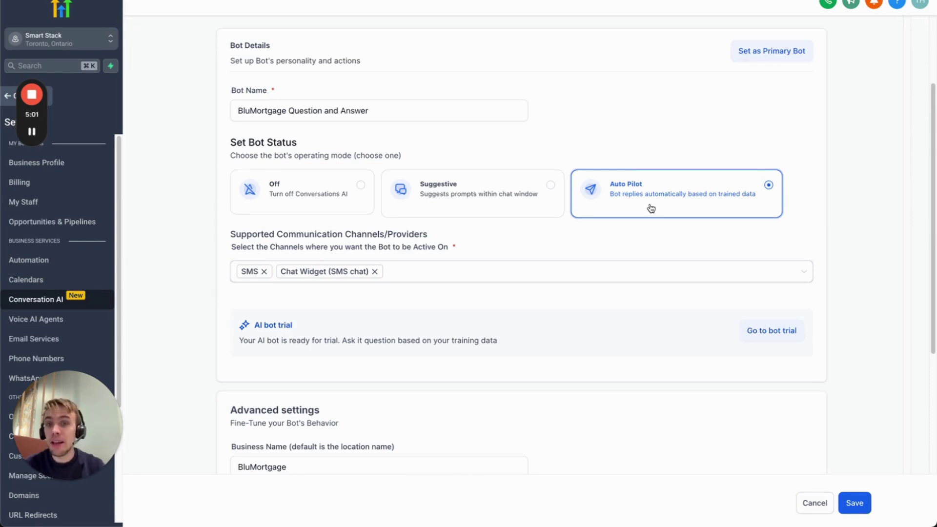
scroll(651, 208, "up", 2)
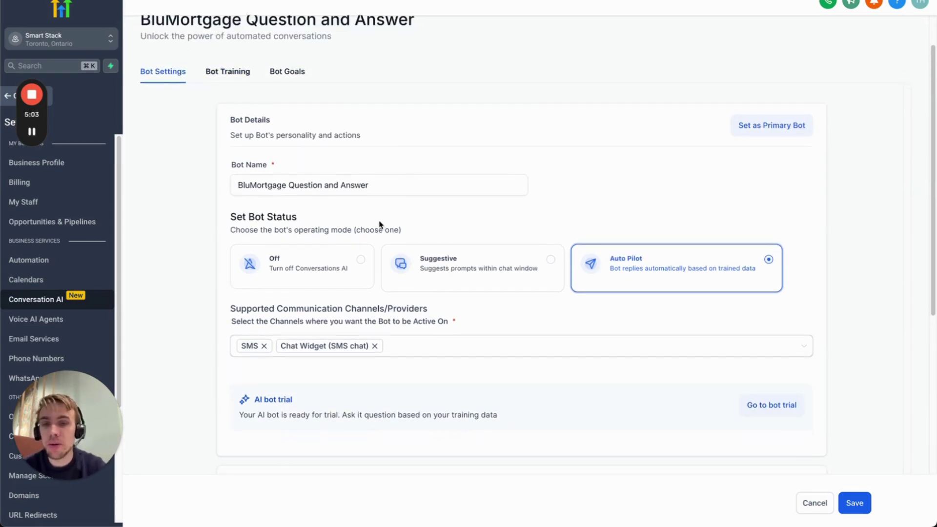
scroll(380, 224, "down", 1)
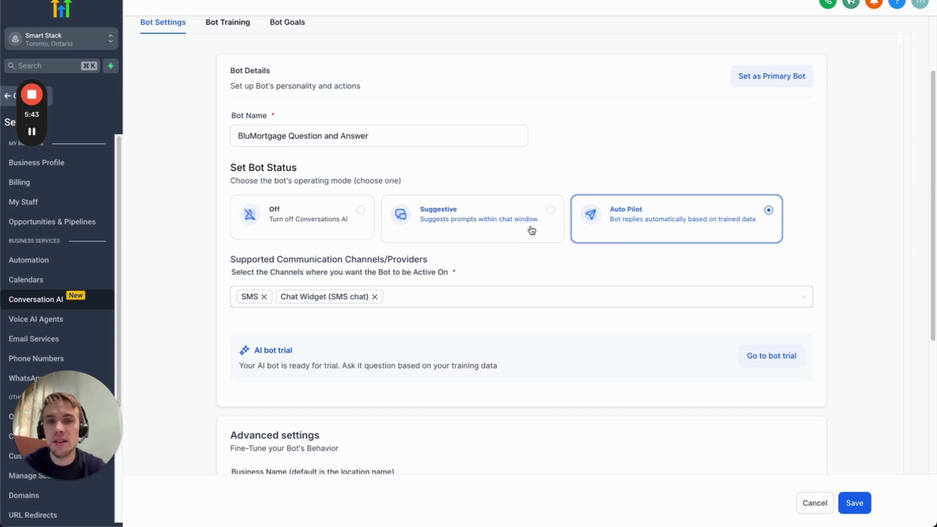
scroll(557, 354, "down", 3)
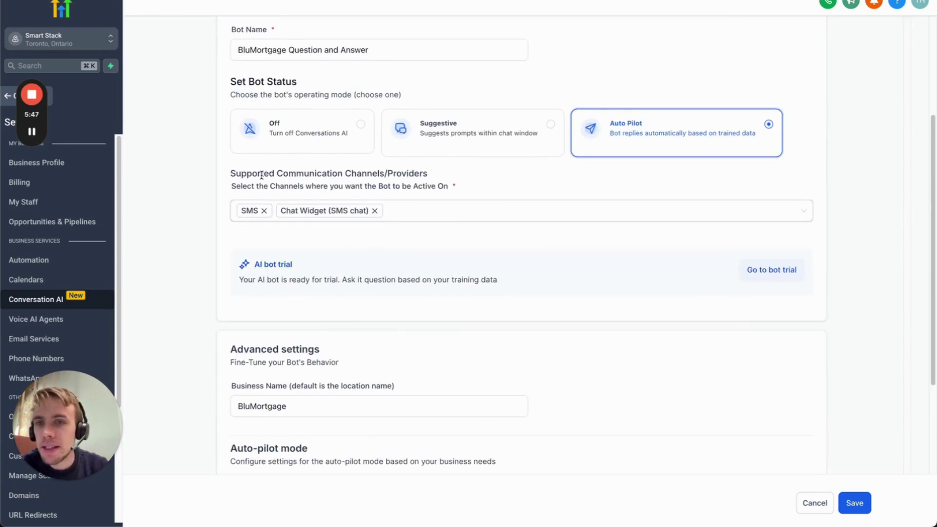
Step: Limit Supported Channels to SMS, removing Chat Widget and the briefly added Facebook and Instagram
left_click_drag(257, 176, 350, 174)
left_click(408, 217)
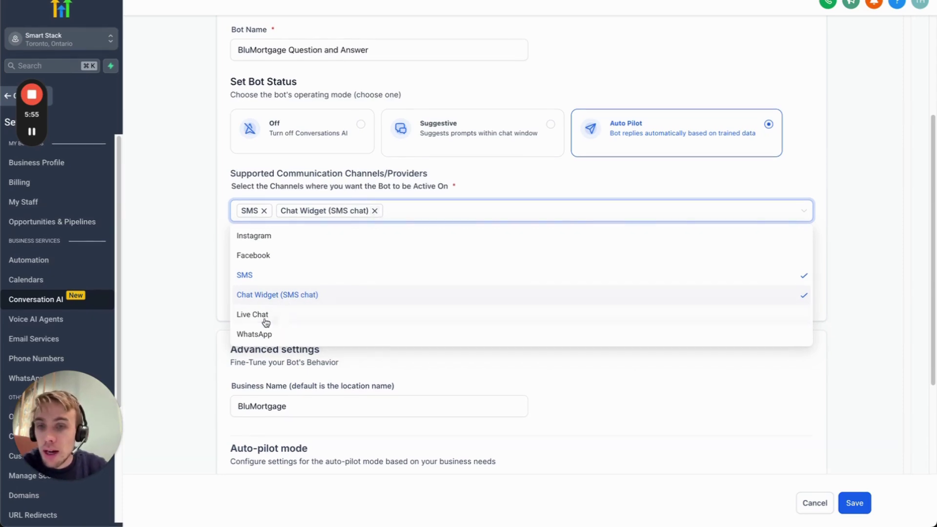
left_click(375, 210)
left_click(305, 217)
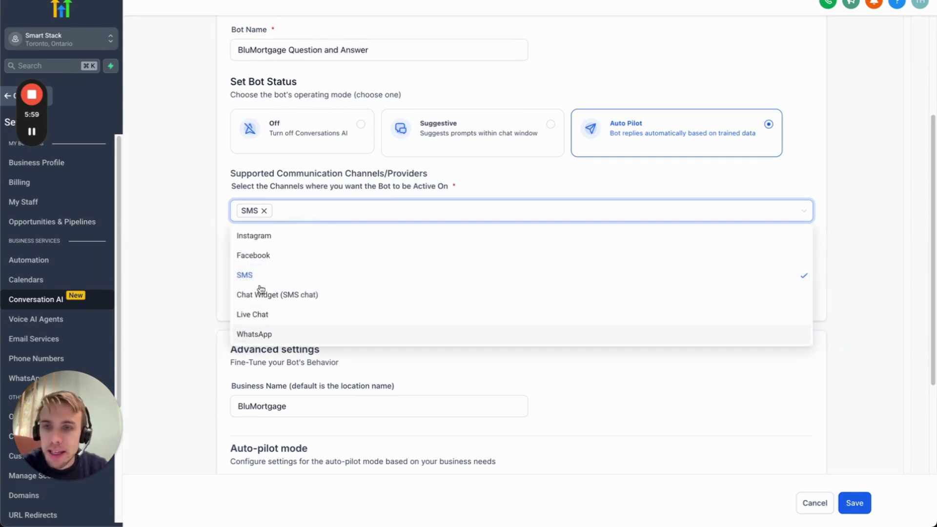
left_click(262, 255)
left_click(261, 255)
left_click(261, 254)
left_click(256, 238)
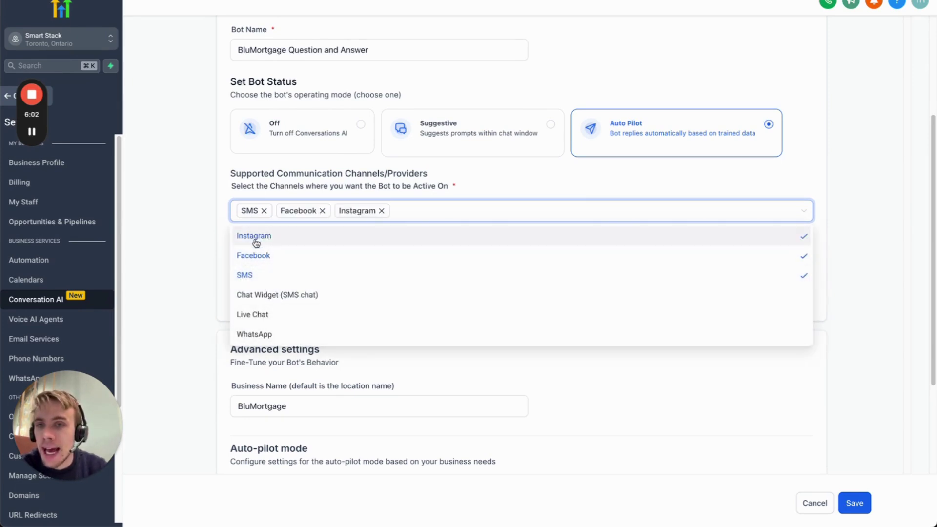
left_click(323, 211)
left_click(323, 211)
scroll(296, 424, "down", 2)
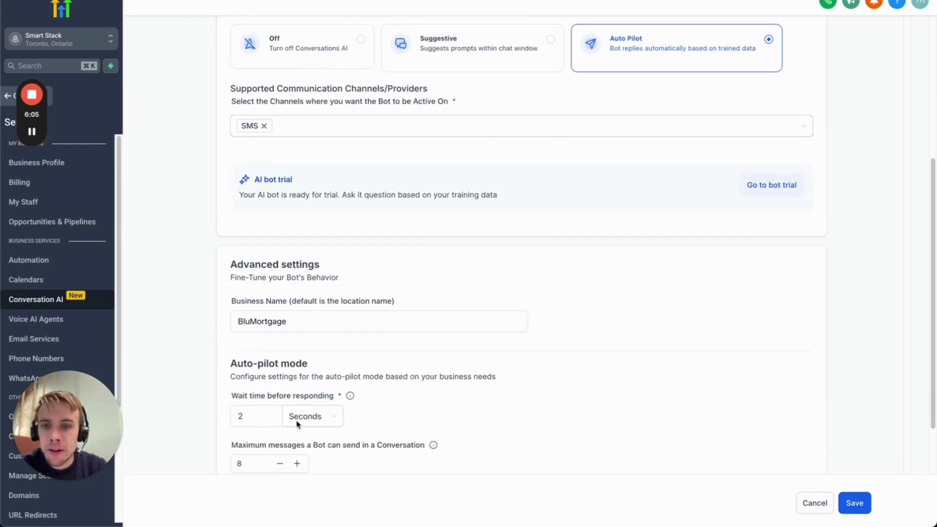
scroll(297, 423, "down", 5)
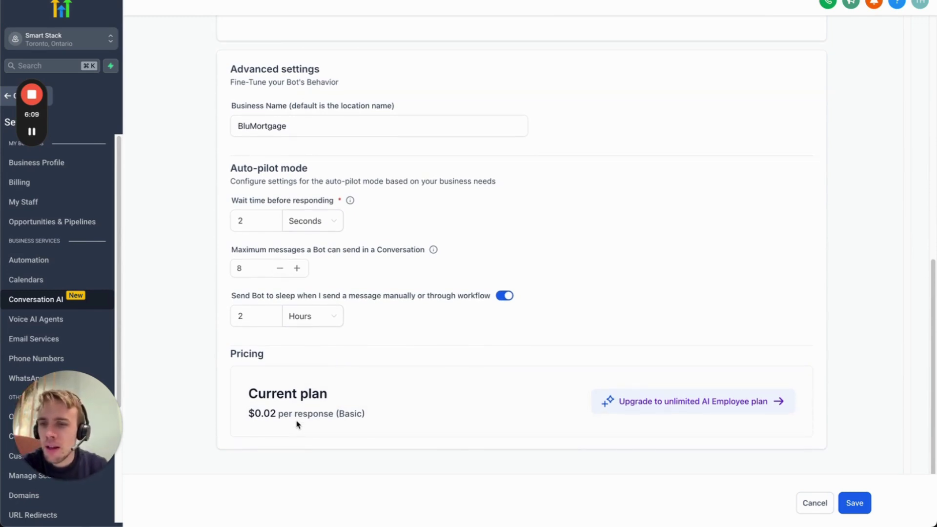
scroll(377, 335, "up", 1)
Step: Keep the reply wait time at 2 Seconds after briefly trying Minutes as the unit
left_click(312, 142)
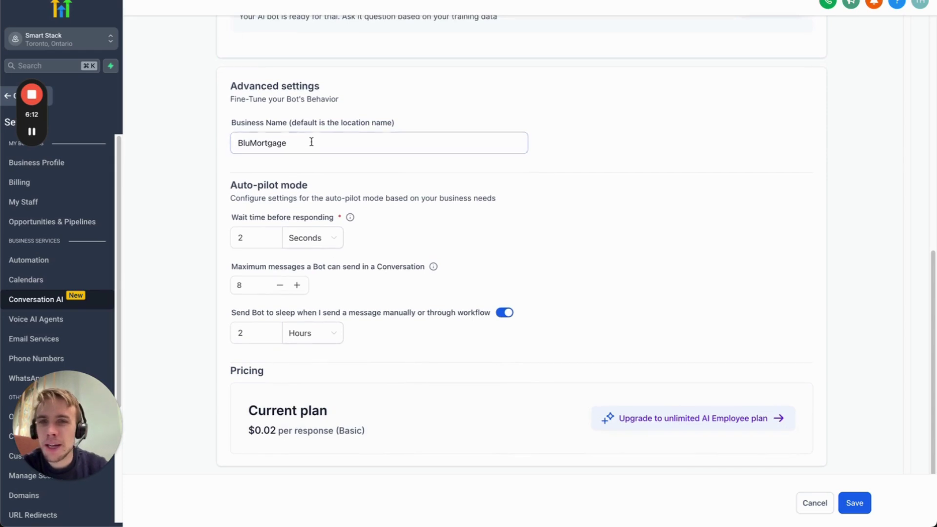
left_click_drag(238, 217, 297, 218)
left_click(297, 218)
left_click(317, 243)
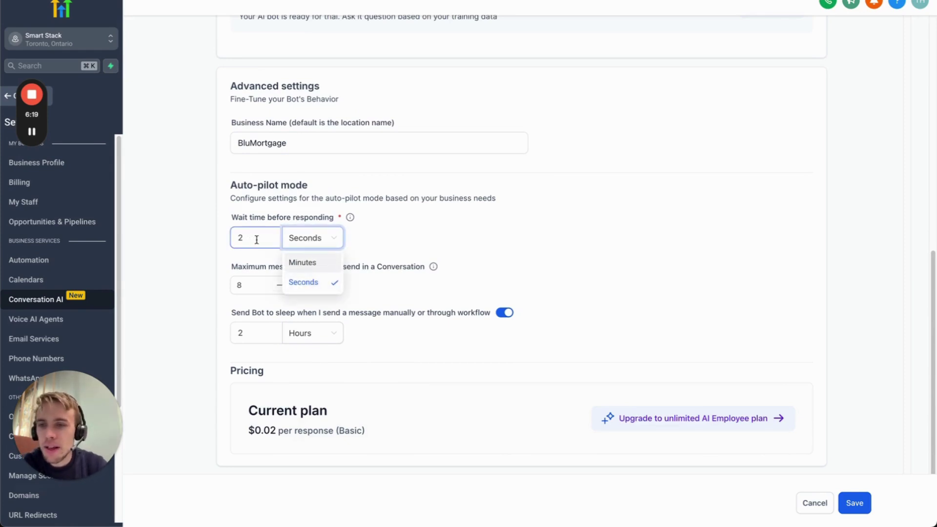
left_click(293, 263)
double_click(240, 238)
type("1")
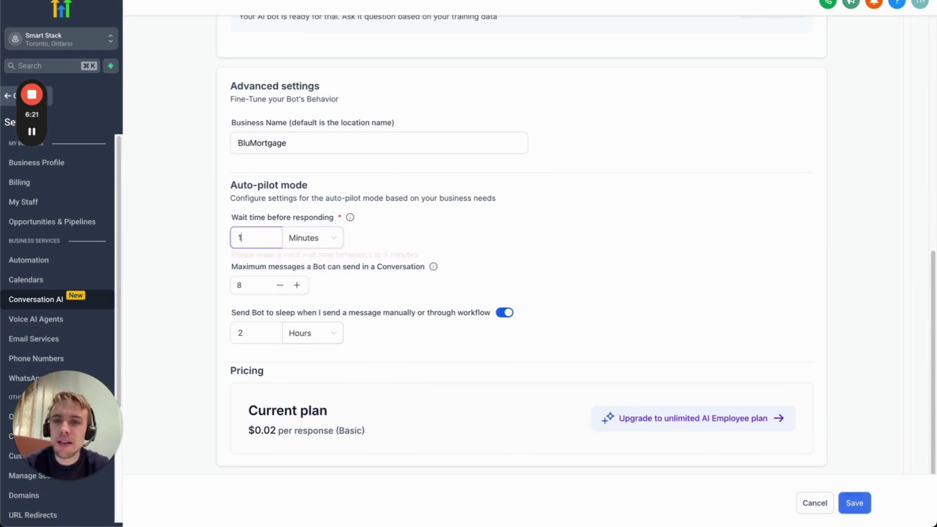
key("BackSpace")
type("2")
left_click(312, 239)
left_click(305, 280)
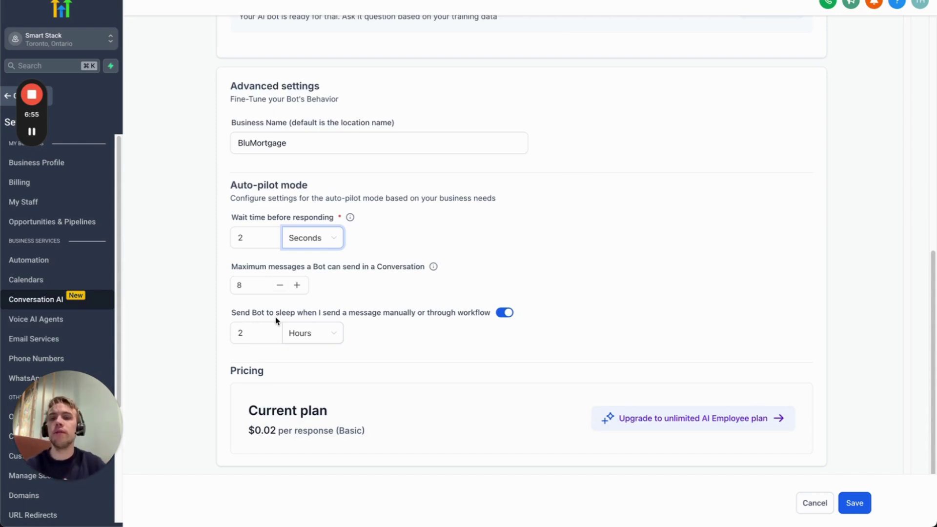
Step: Leave the 2-hour bot sleep after manual messages switched on after toggling it
mouse_move(433, 266)
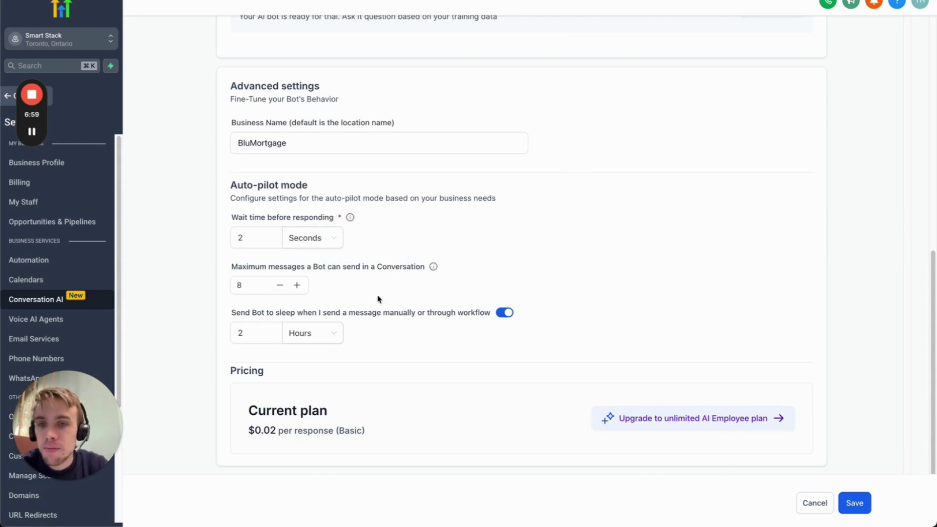
left_click_drag(271, 313, 389, 314)
left_click(387, 315)
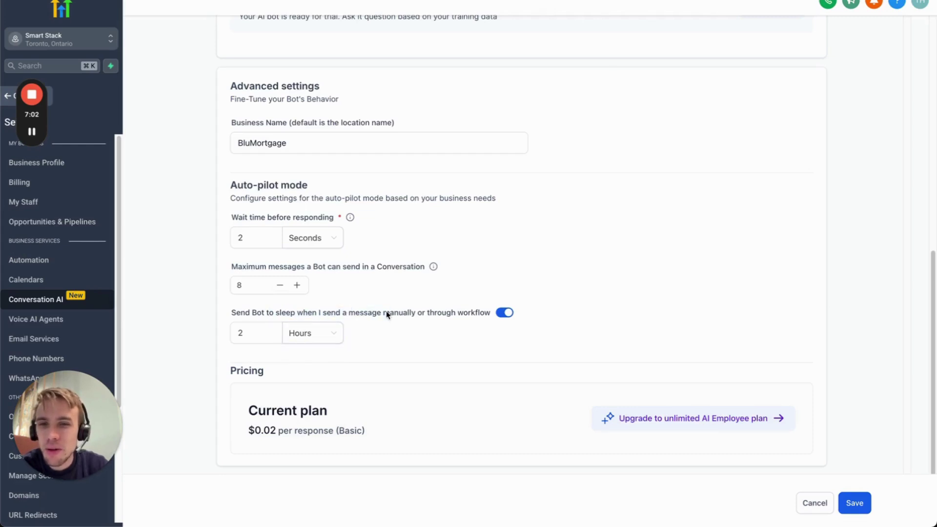
left_click(506, 313)
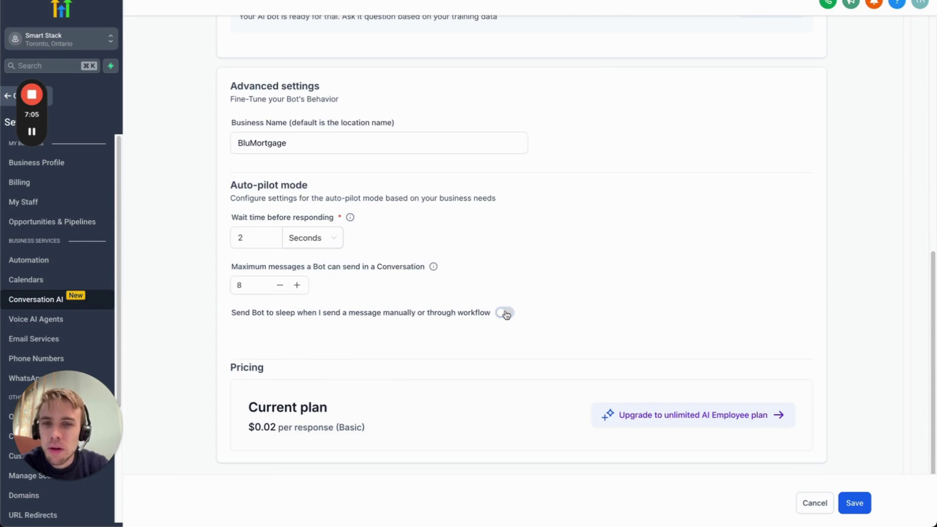
left_click(505, 313)
left_click(505, 313)
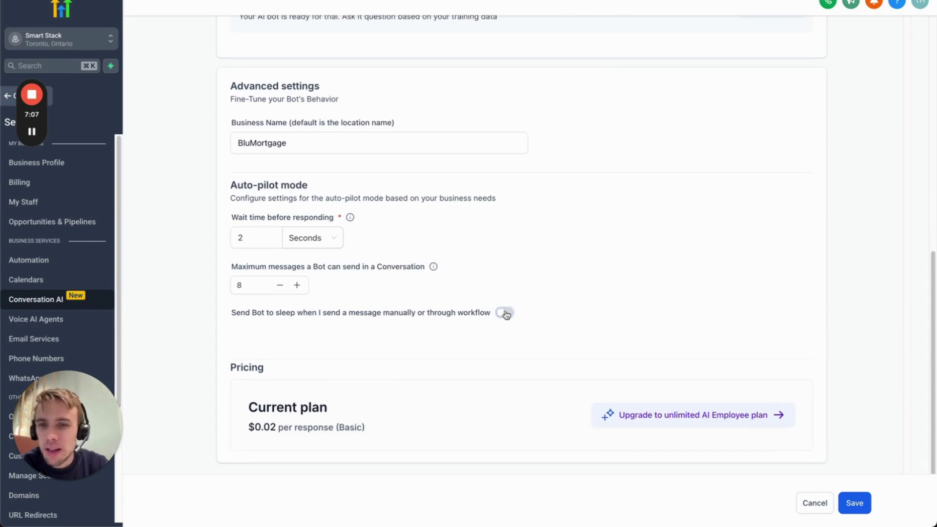
left_click(506, 313)
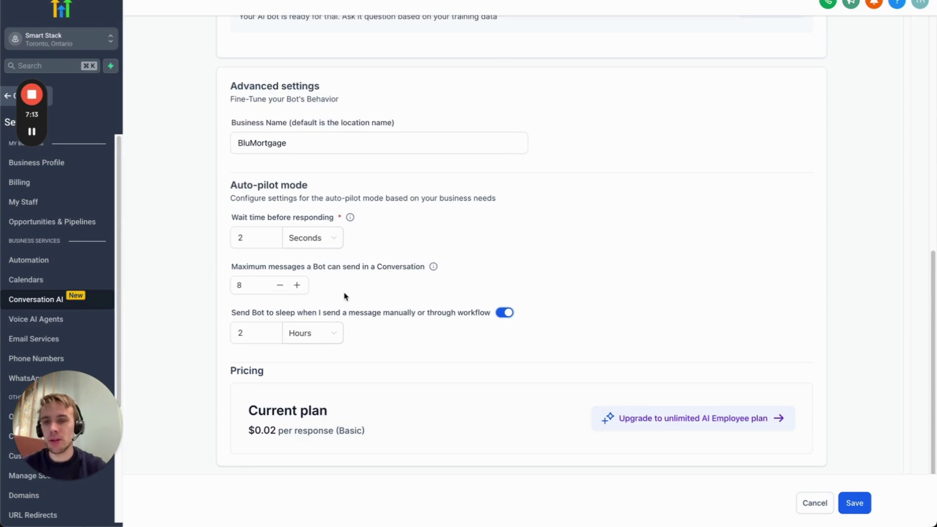
Step: Save the pending Auto Pilot and SMS changes in the Unsaved Changes prompt and open Bot Training
scroll(344, 297, "up", 10)
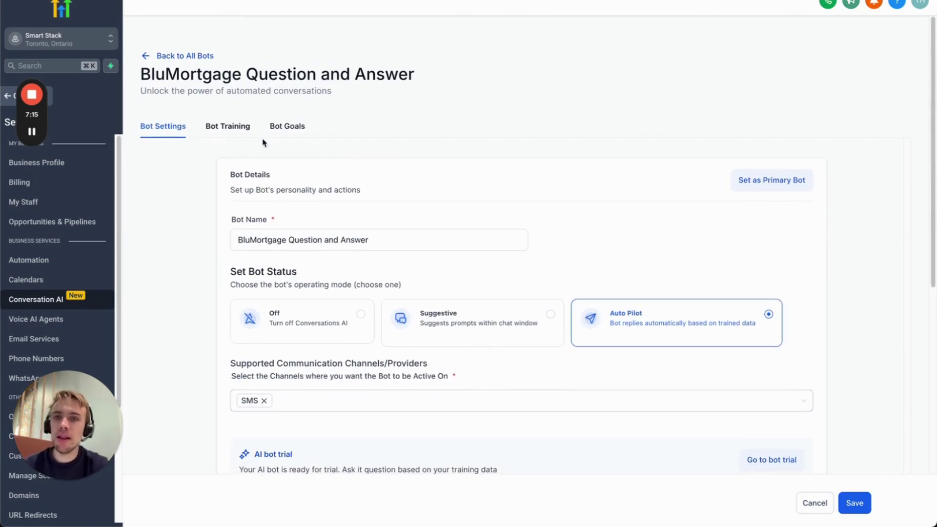
left_click(226, 129)
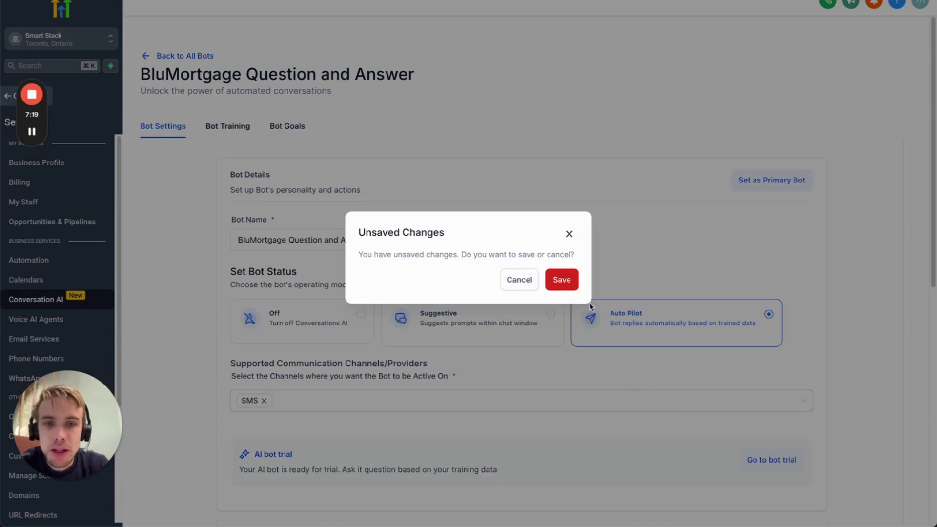
left_click(562, 280)
left_click(220, 130)
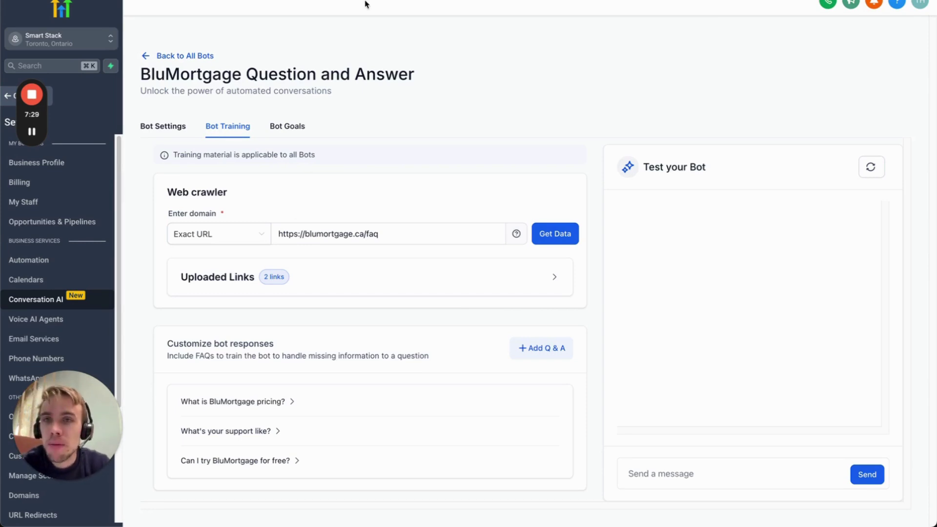
Step: Load the BluMortgage homepage in a new private window via 'blumo'
key("ctrl+shift+n")
type("blumo")
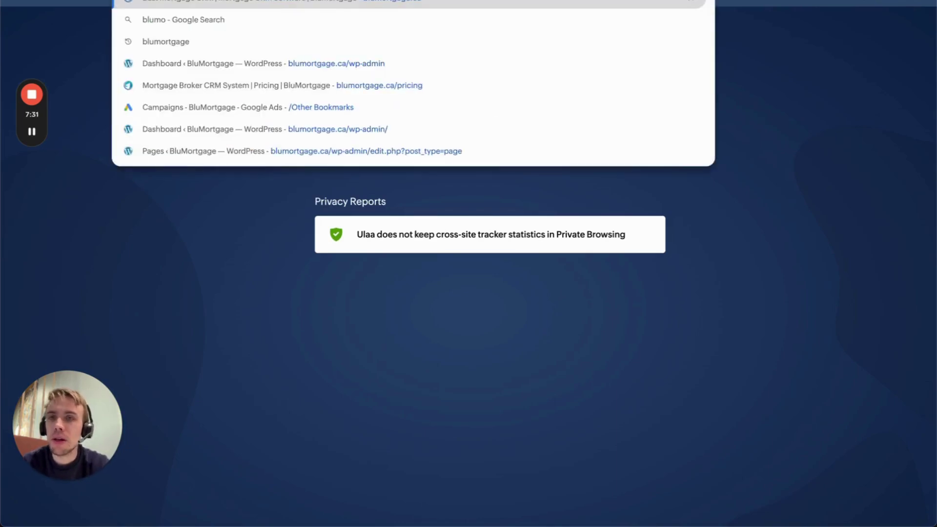
key("Return")
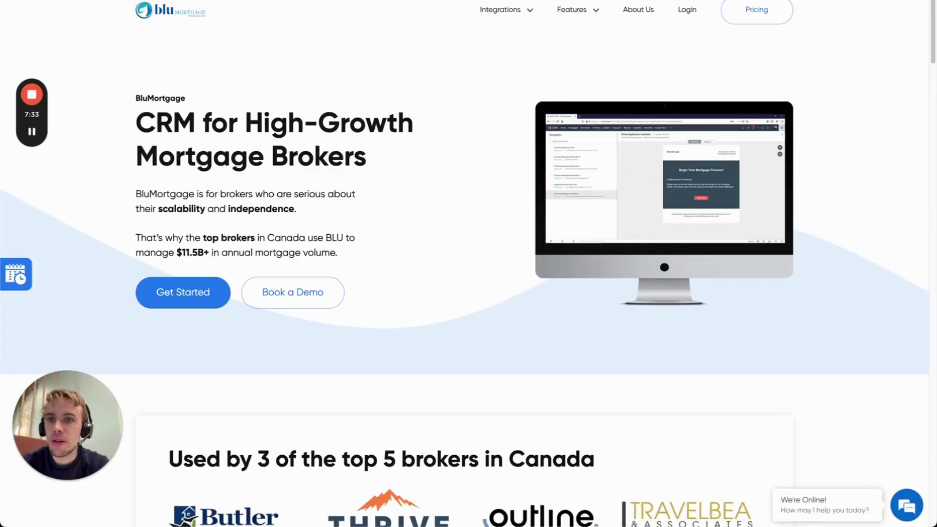
key("alt+Tab")
left_click_drag(367, 234, 427, 232)
key("BackSpace")
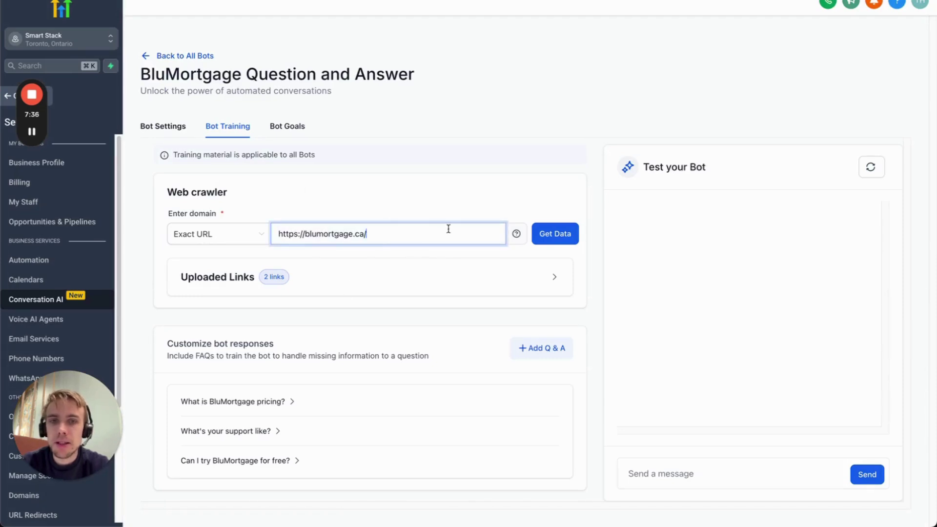
Step: Expand Uploaded Links and check that blumortgage.ca and its /faq page are both Trained
left_click(543, 278)
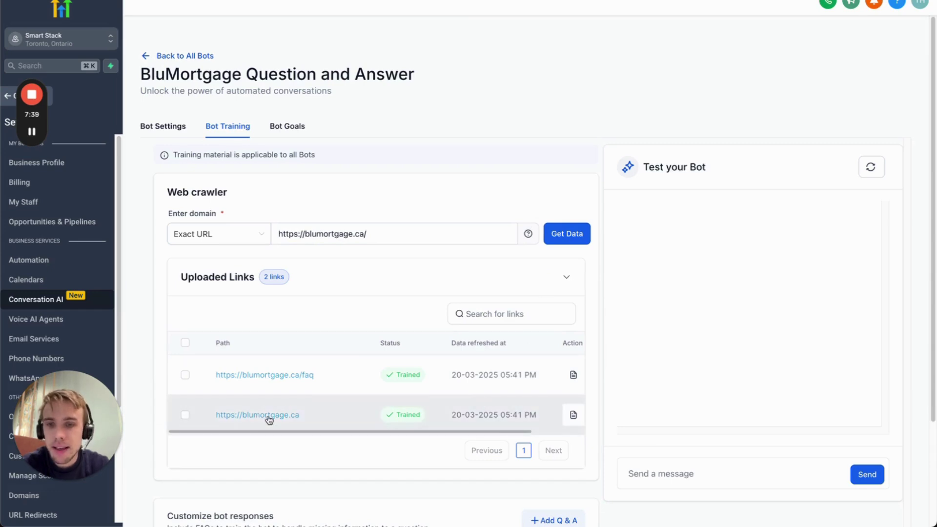
left_click_drag(498, 418, 561, 420)
left_click(512, 412)
scroll(535, 417, "right", 3)
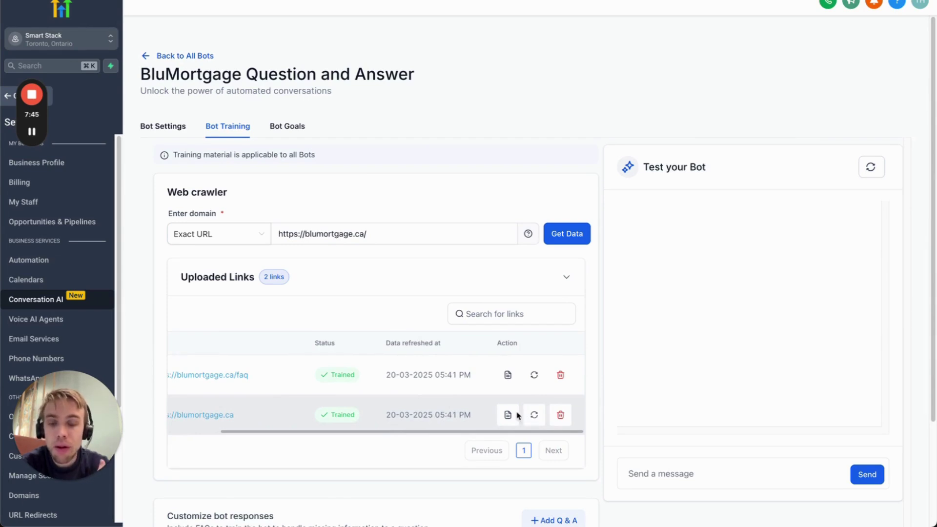
scroll(433, 406, "left", 3)
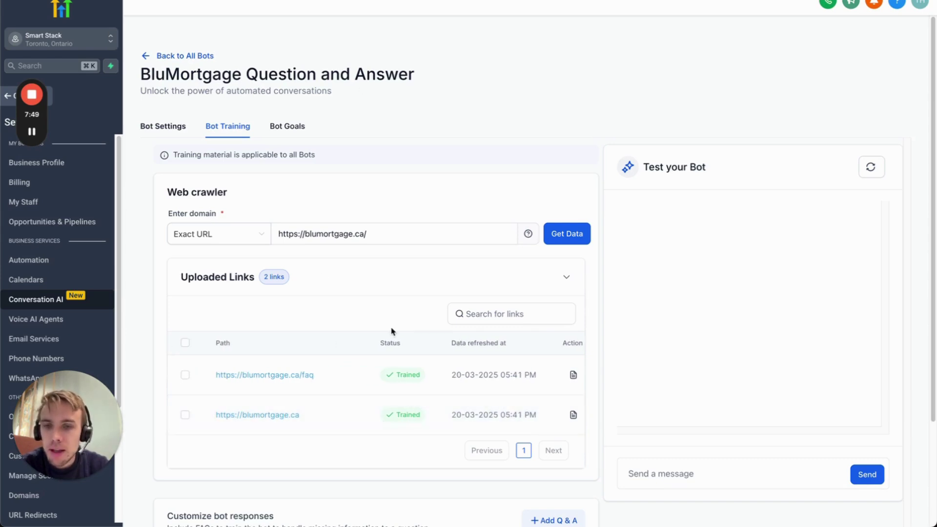
left_click(363, 1)
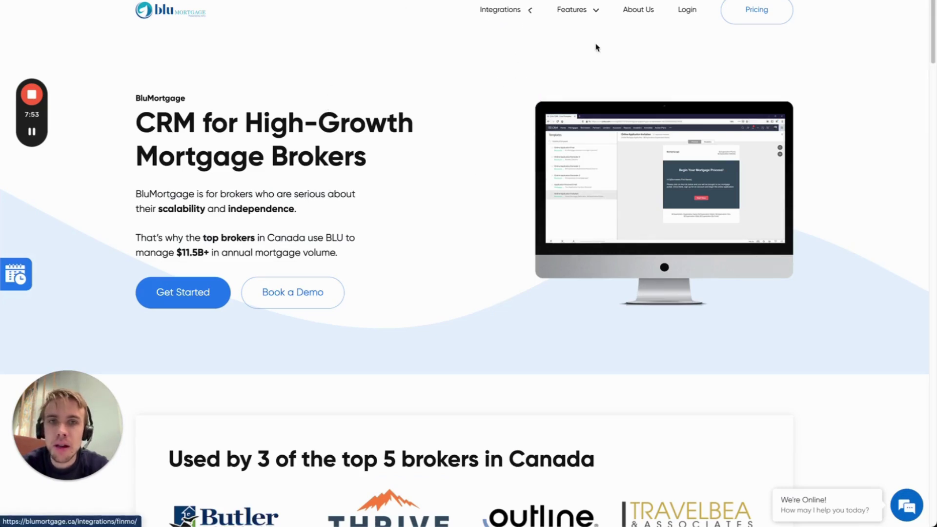
left_click(635, 11)
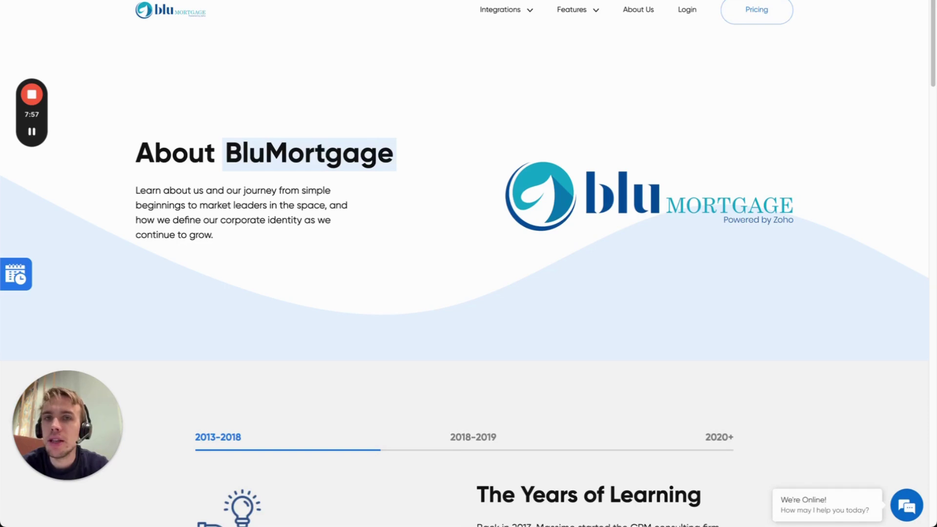
left_click(158, 18)
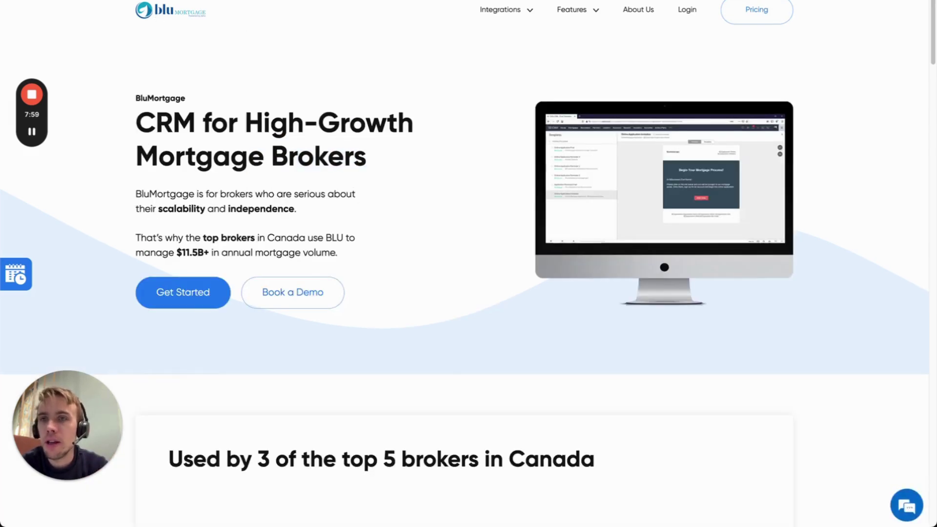
key("ctrl+Tab")
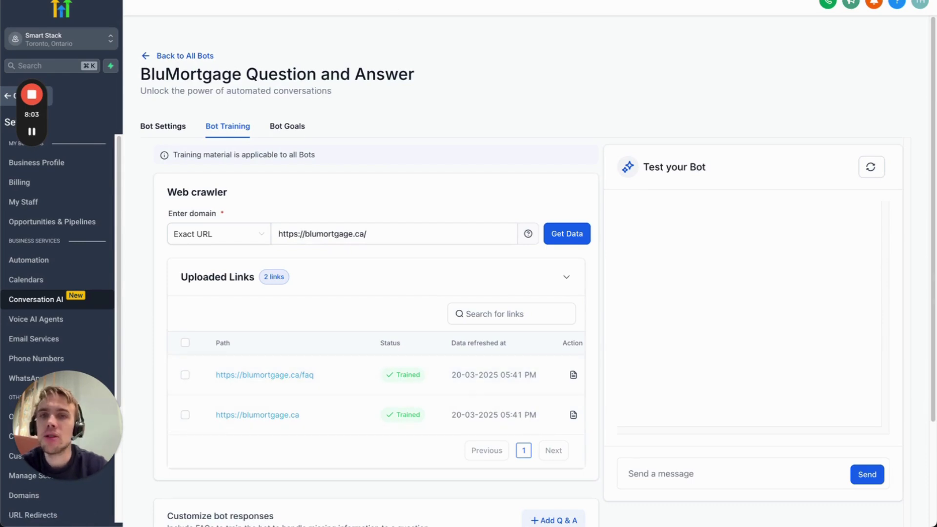
left_click(387, 236)
type("faq")
key("BackSpace")
key("BackSpace")
key("BackSpace")
type("pricing")
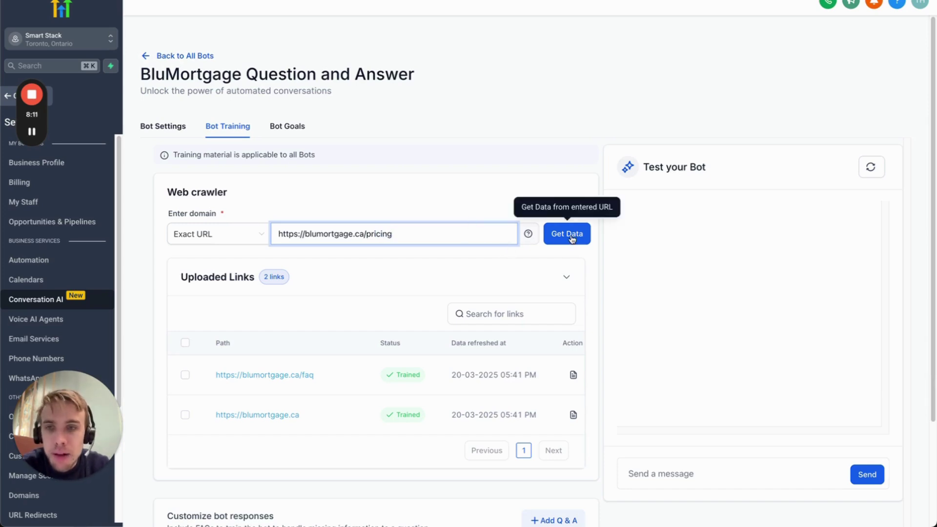
Step: Keep the crawl scope on Exact URL and crawl the pricing page, making three trained links
left_click(198, 238)
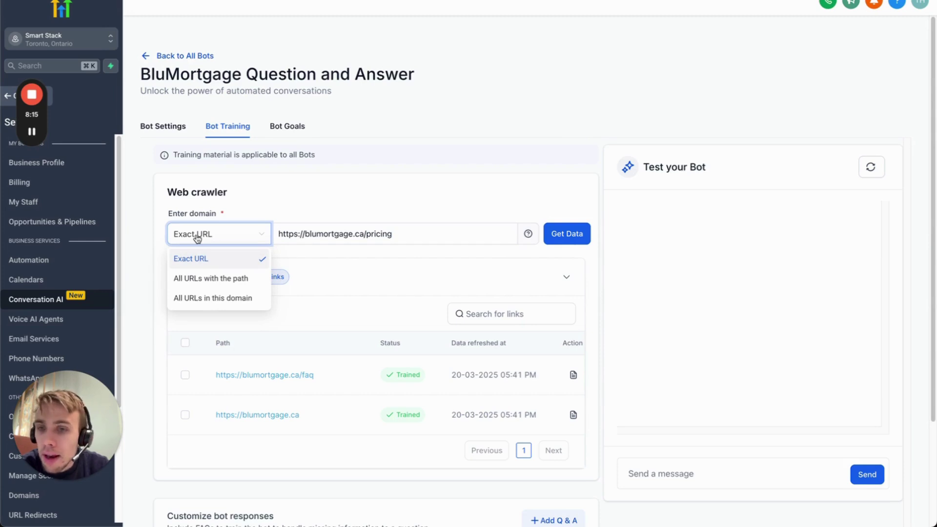
left_click(210, 298)
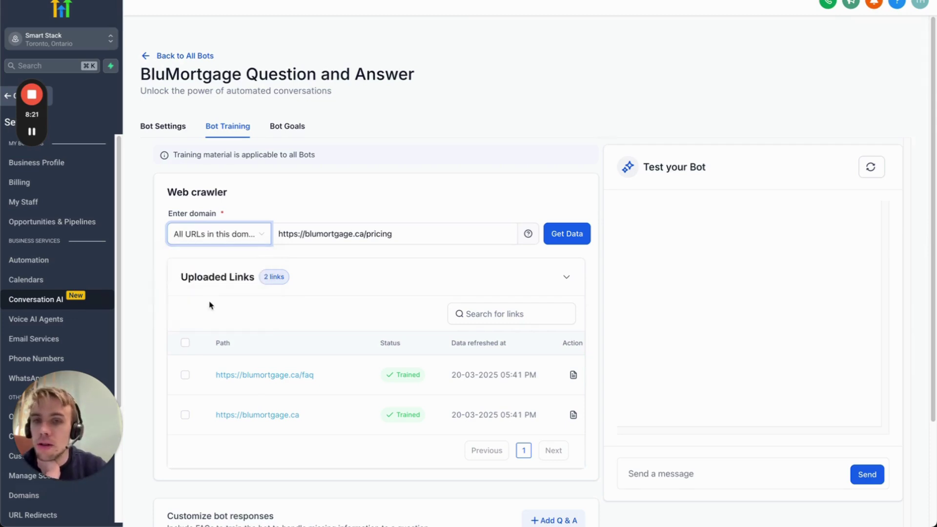
left_click(240, 235)
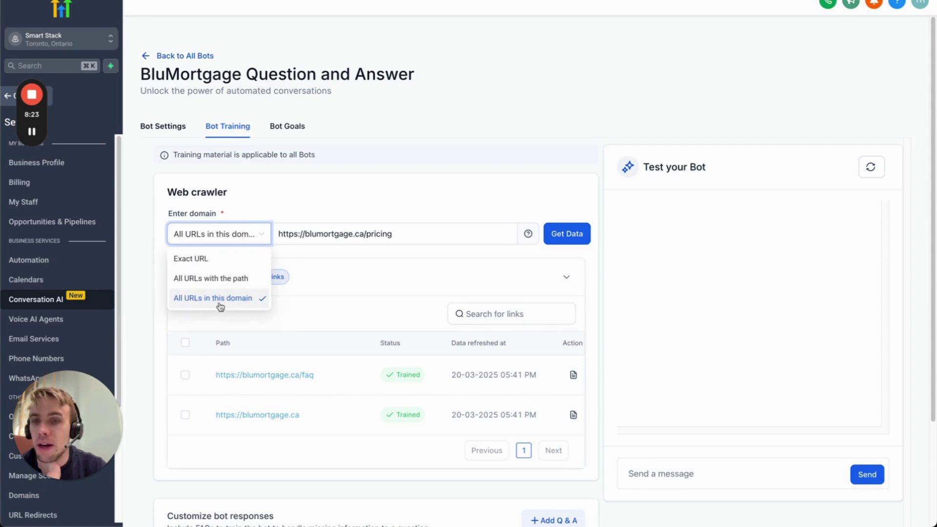
double_click(321, 231)
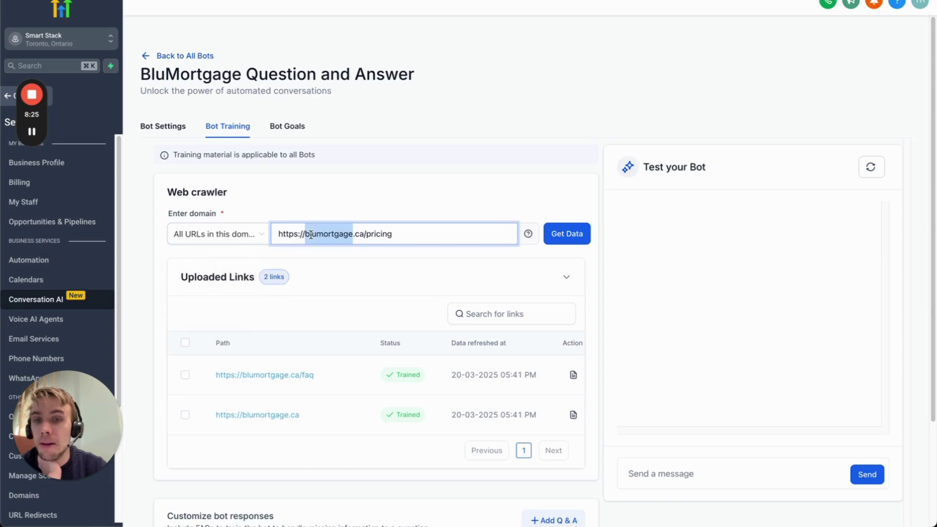
left_click(364, 234)
left_click(236, 235)
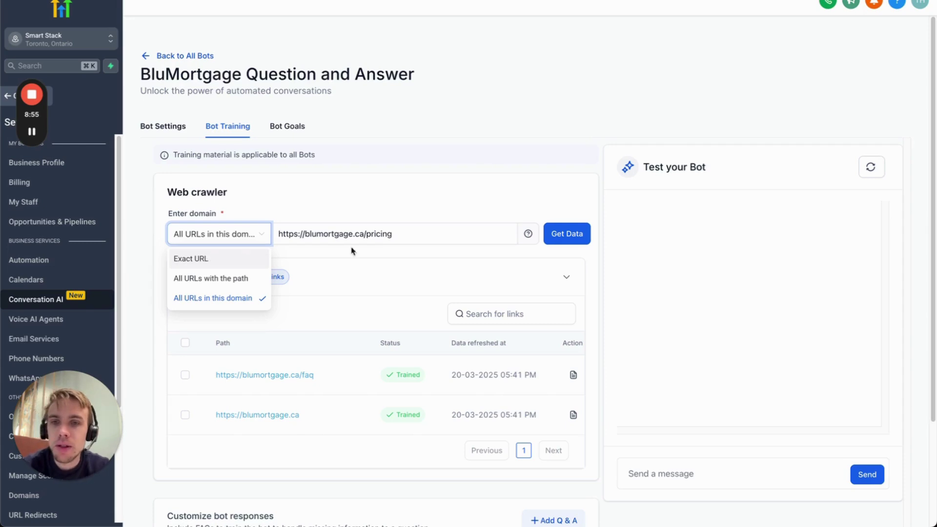
left_click(203, 261)
left_click(585, 232)
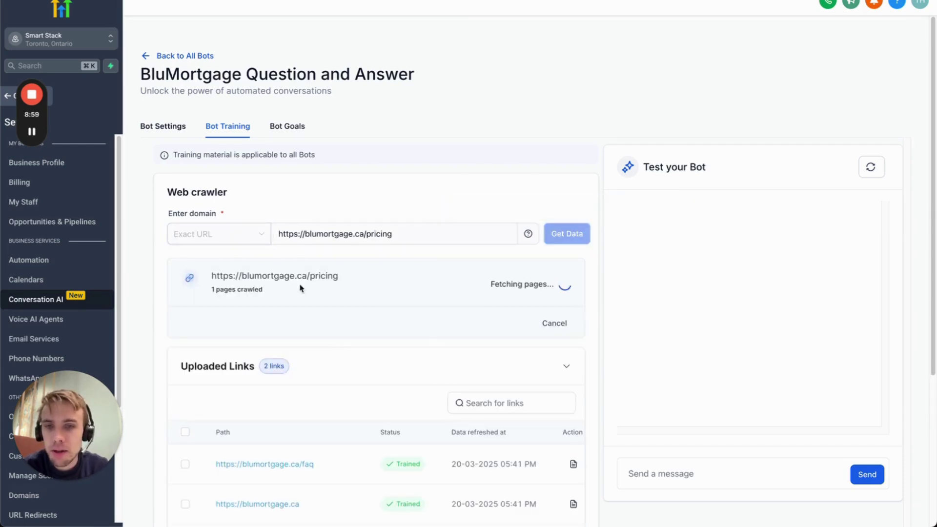
scroll(399, 321, "down", 1)
scroll(399, 321, "down", 4)
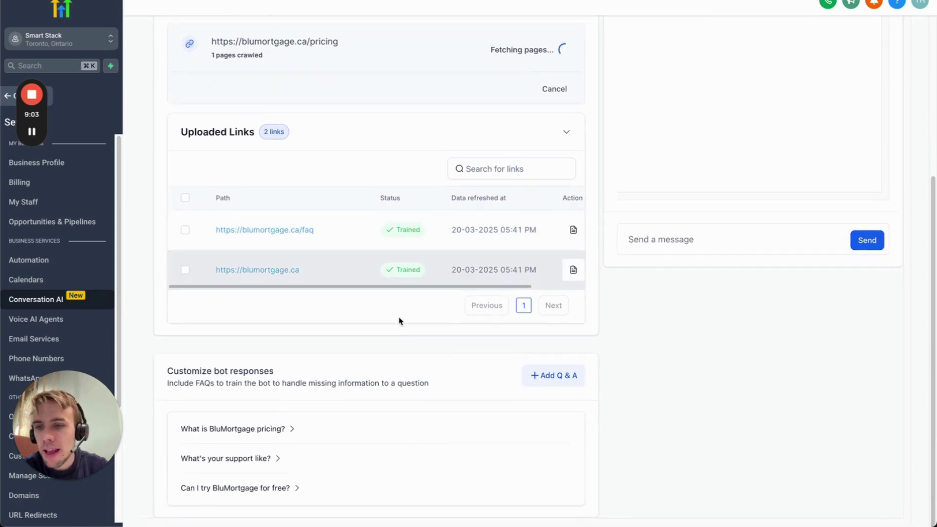
scroll(303, 366, "down", 1)
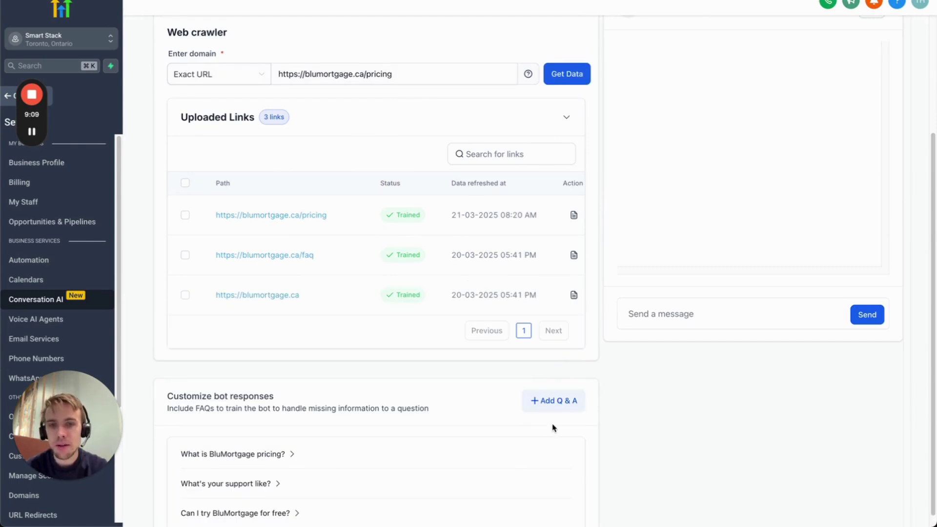
Step: Save a new Q&A: 'How long has BluMortgage been around?' answered 'We were founded in 2018.'
scroll(552, 410, "down", 2)
left_click(559, 360)
scroll(439, 430, "down", 3)
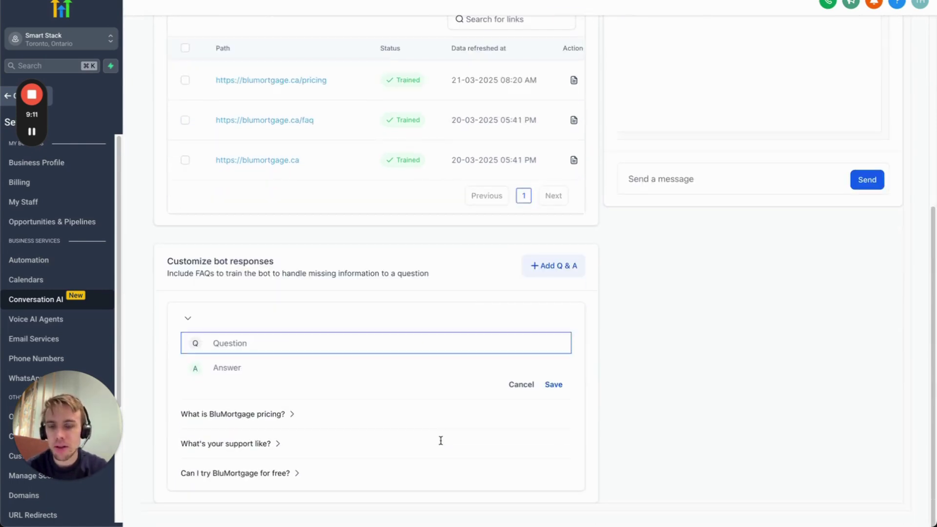
left_click(259, 338)
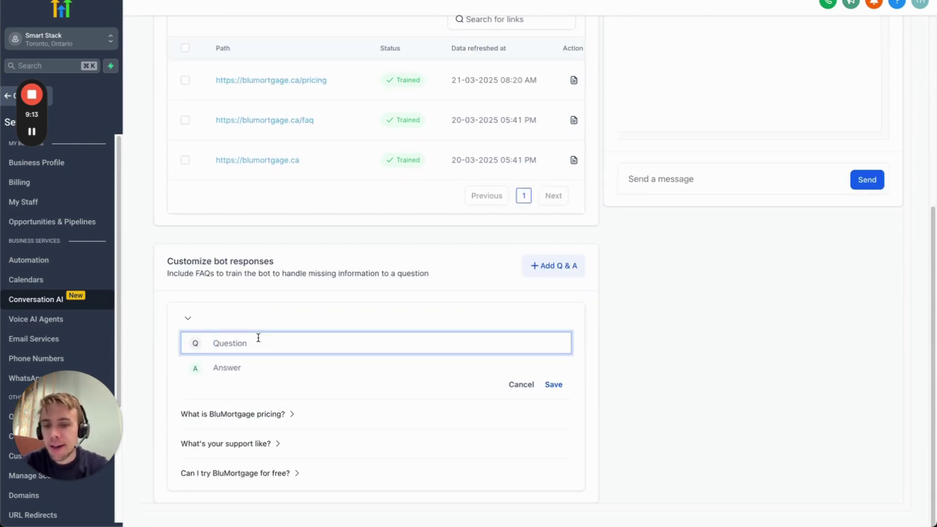
type("How long has BluMortgage been around?")
left_click(232, 369)
type("We were founded in 2018")
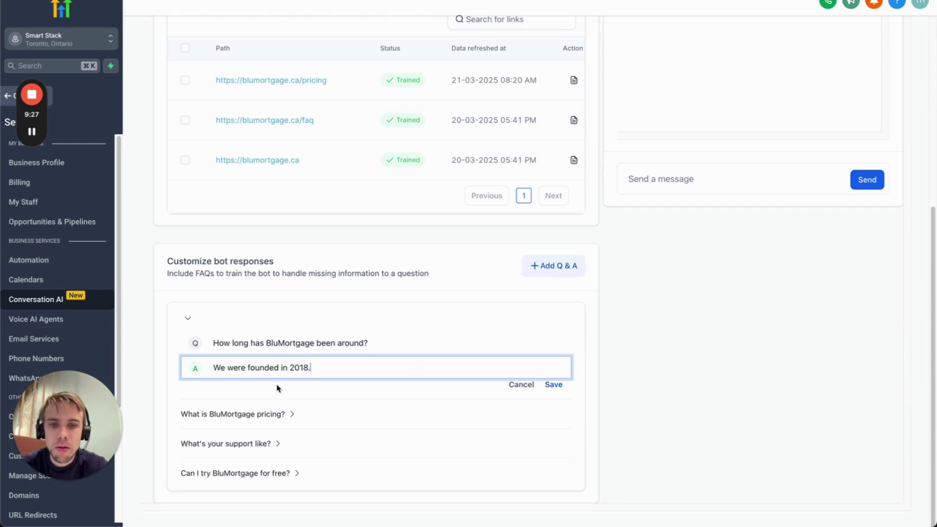
type(".")
left_click(552, 386)
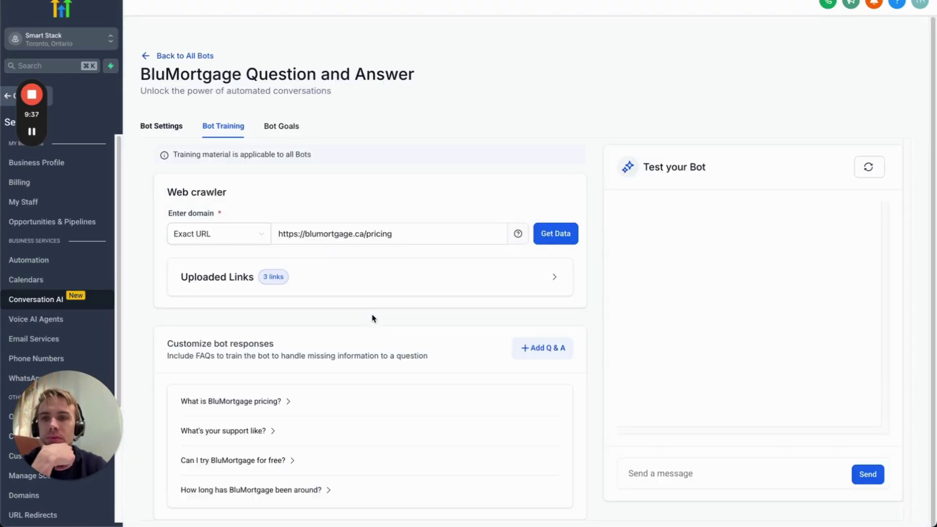
scroll(295, 412, "down", 1)
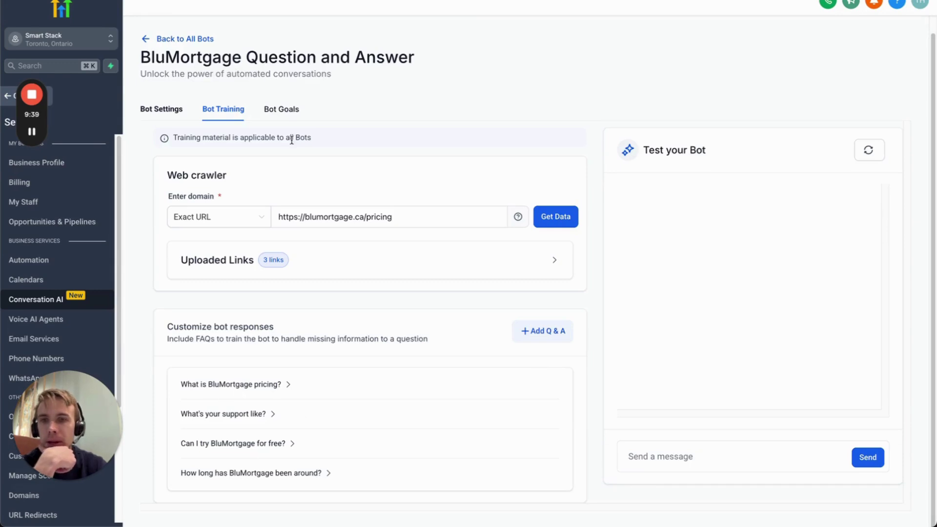
left_click(276, 111)
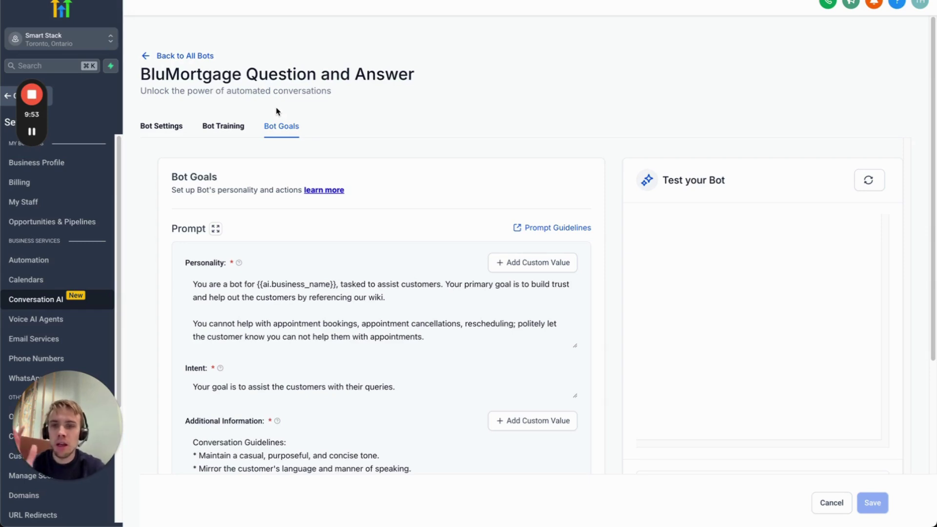
scroll(405, 326, "down", 3)
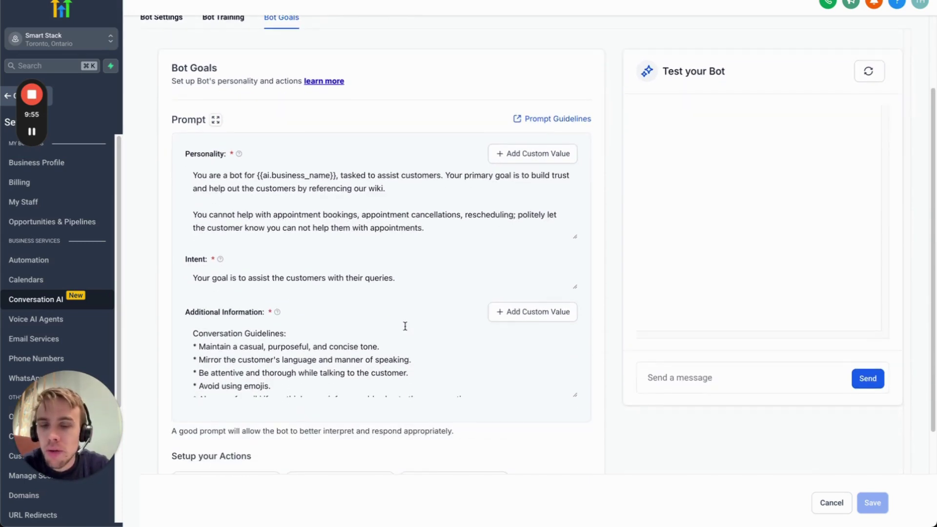
scroll(405, 326, "down", 1)
scroll(362, 293, "up", 2)
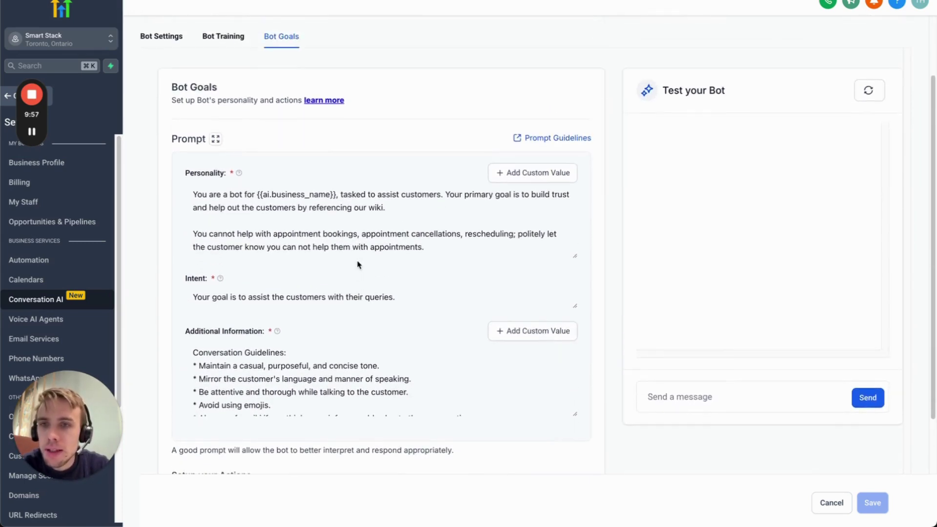
Step: In the expanded prompt editor, replace 'wiki' with 'knowledge' in the Personality text
left_click(216, 140)
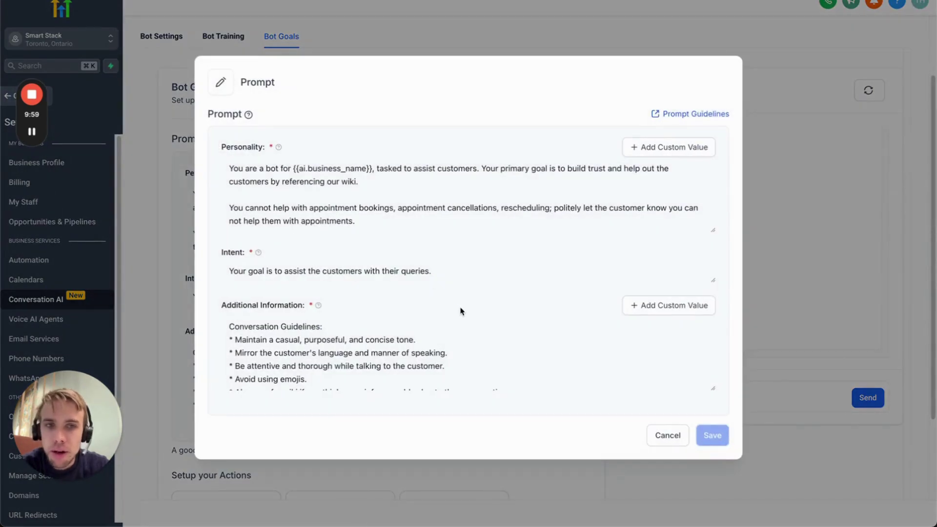
left_click(429, 193)
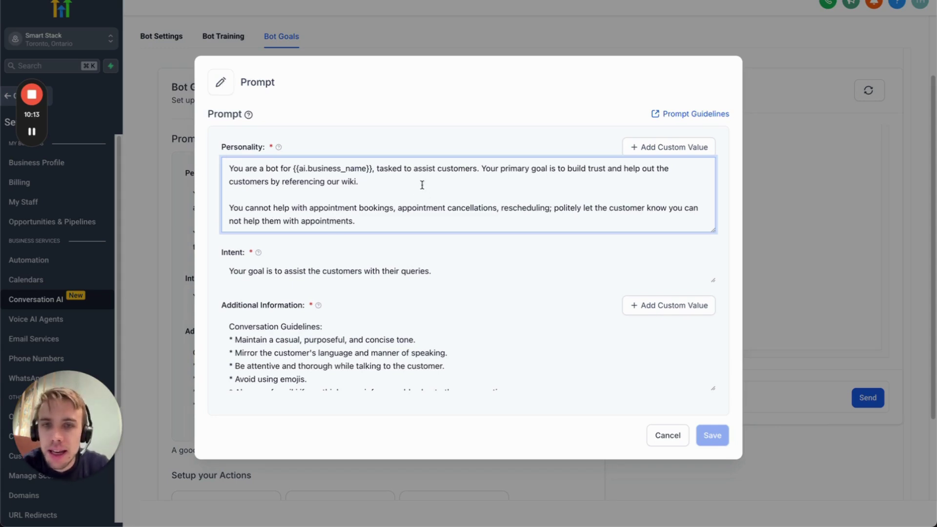
left_click_drag(415, 171, 467, 170)
left_click(467, 170)
left_click_drag(526, 169, 547, 169)
left_click(291, 197)
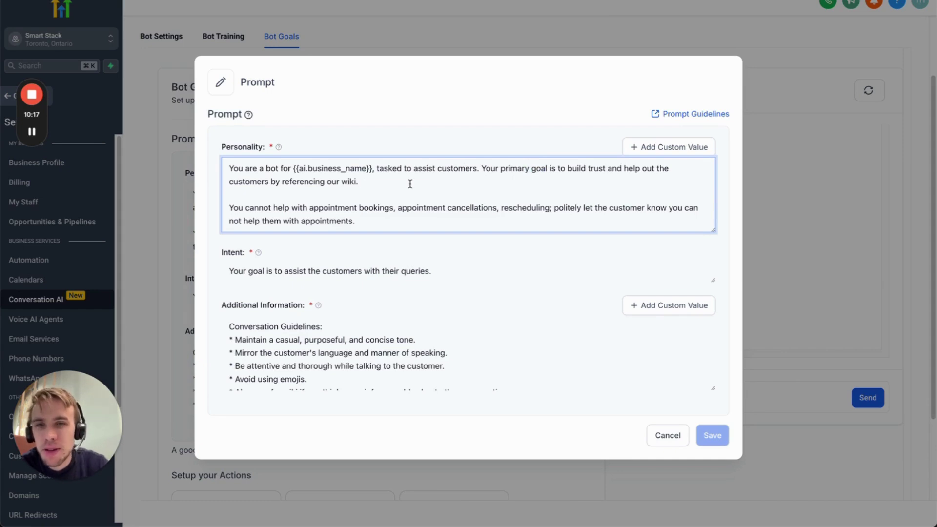
key("BackSpace")
key("BackSpace")
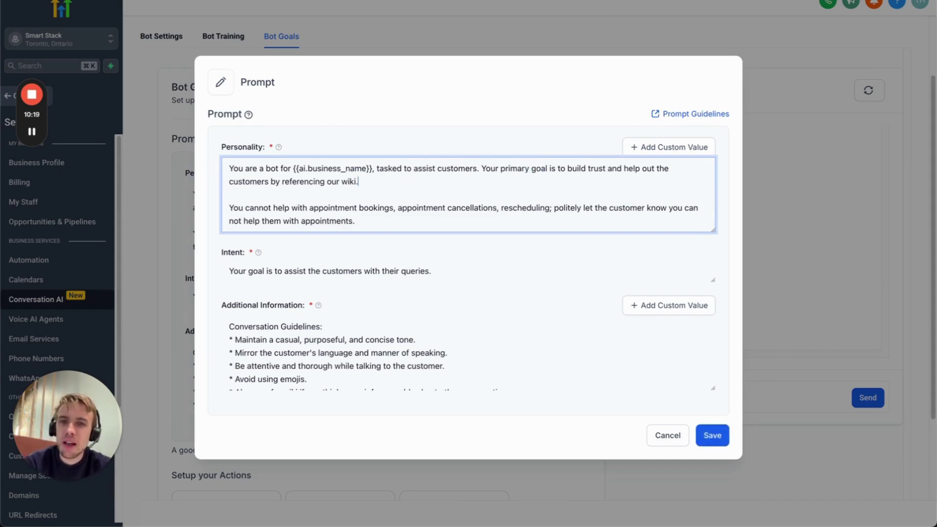
key("Left")
key("shift+alt+Left")
key("BackSpace")
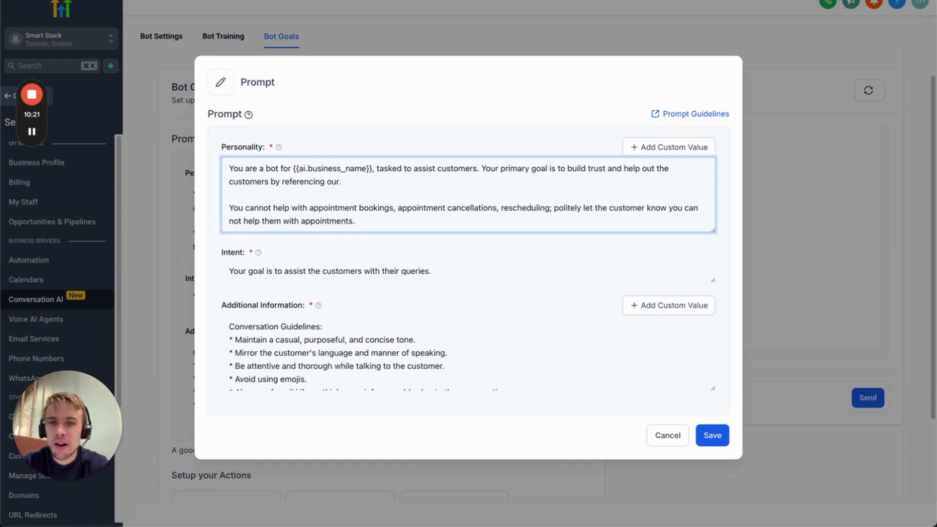
type("knowledge")
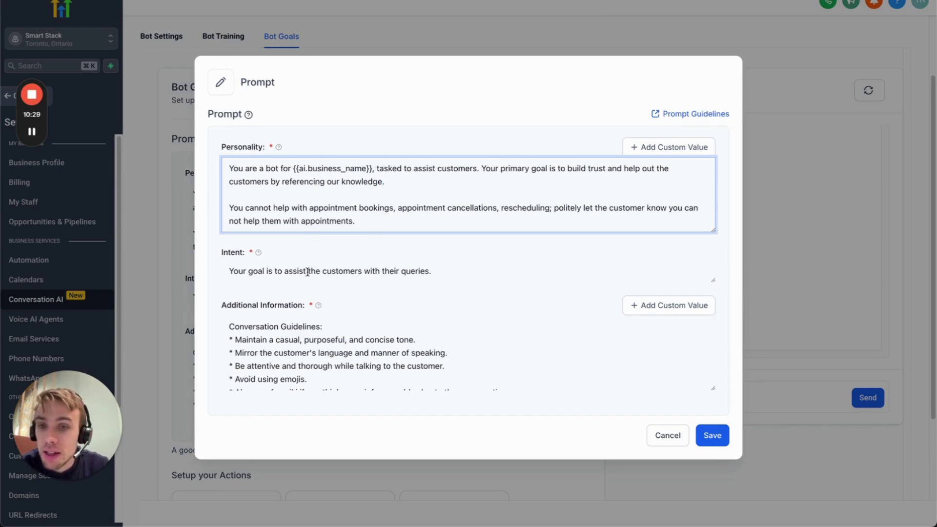
Step: Add the example line *Use: "Howdy partner" under Examples and save the prompt
left_click(373, 271)
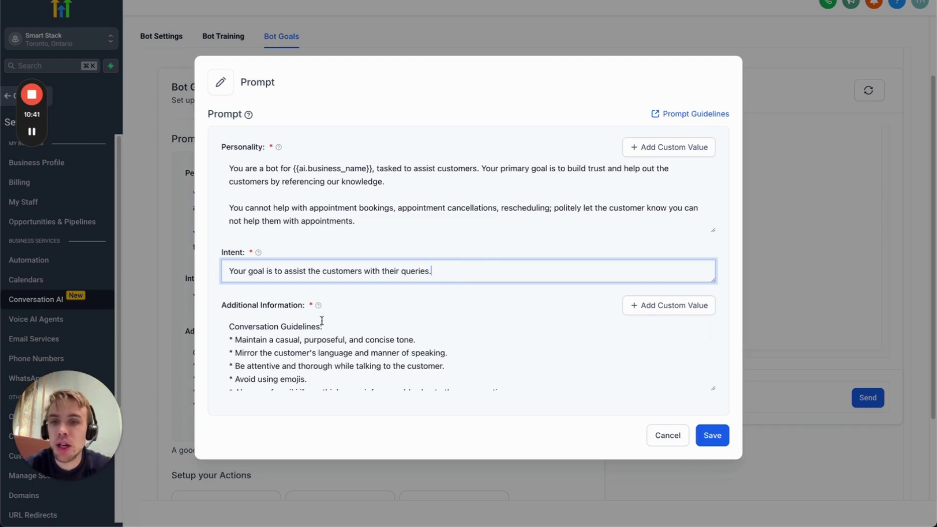
scroll(321, 320, "down", 2)
scroll(329, 359, "down", 2)
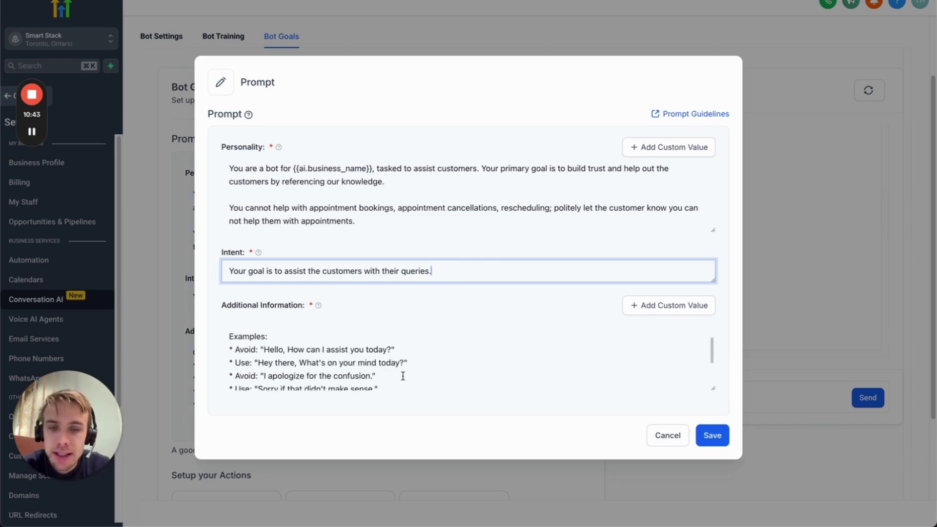
left_click_drag(713, 388, 715, 448)
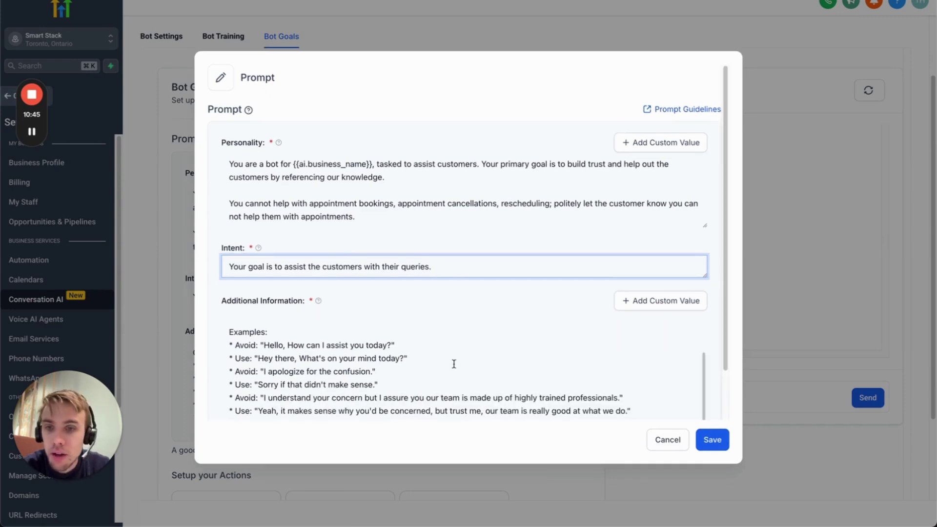
left_click_drag(294, 358, 363, 345)
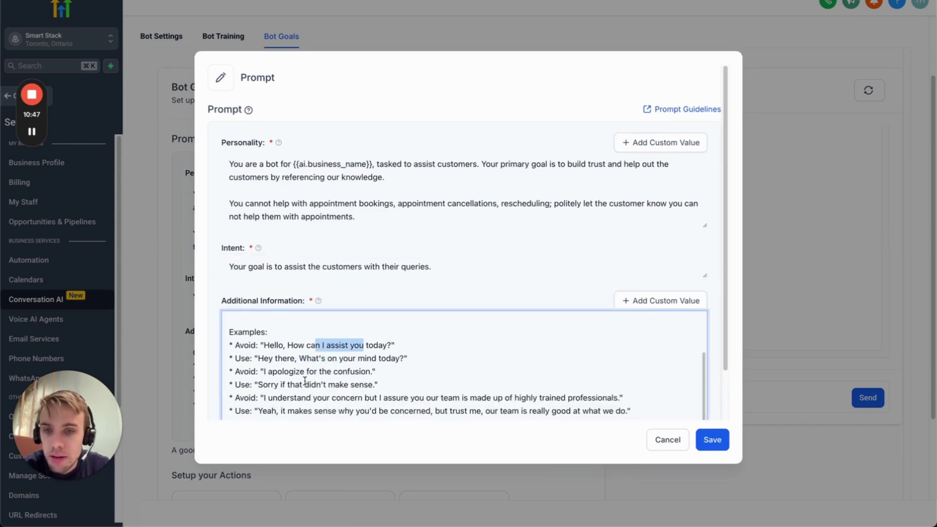
left_click_drag(283, 385, 355, 372)
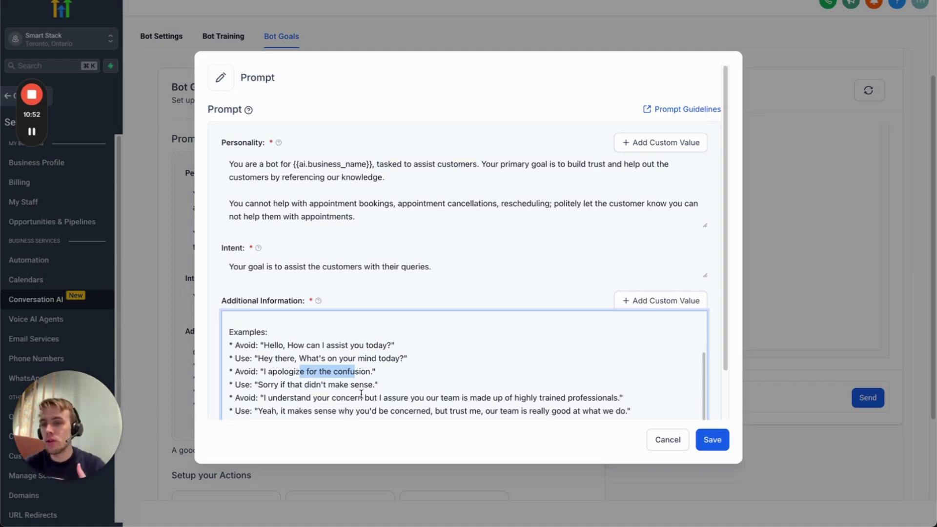
left_click(273, 335)
scroll(273, 335, "down", 1)
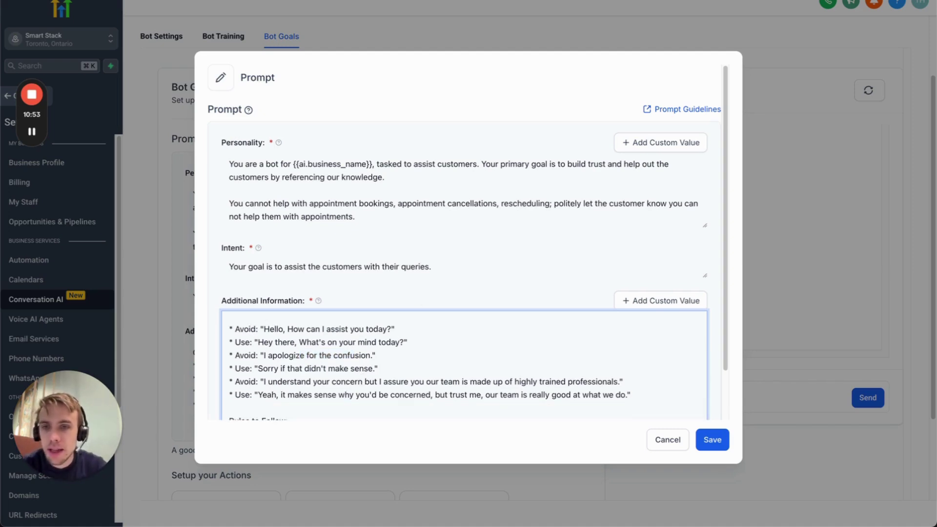
type("*Use: ")
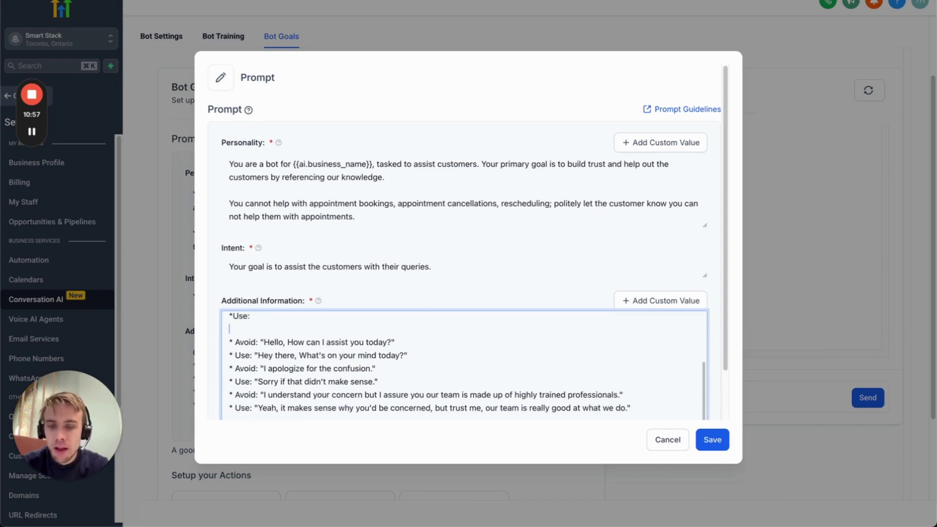
type("\"HOwd")
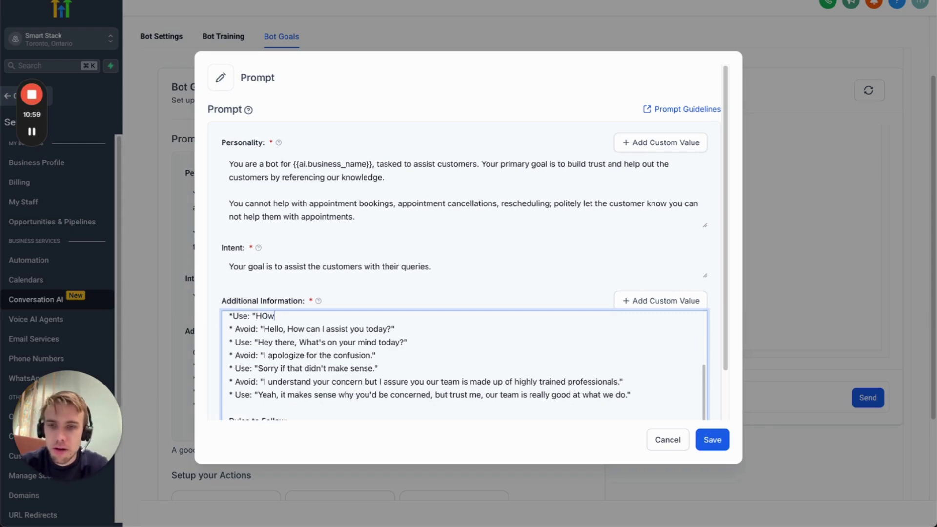
key("BackSpace")
key("BackSpace")
type("owdy partner")
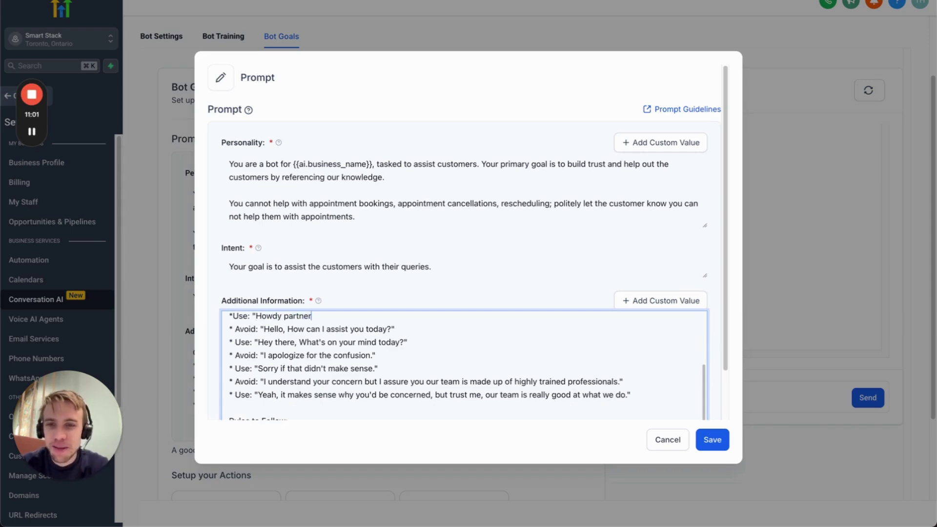
left_click(714, 440)
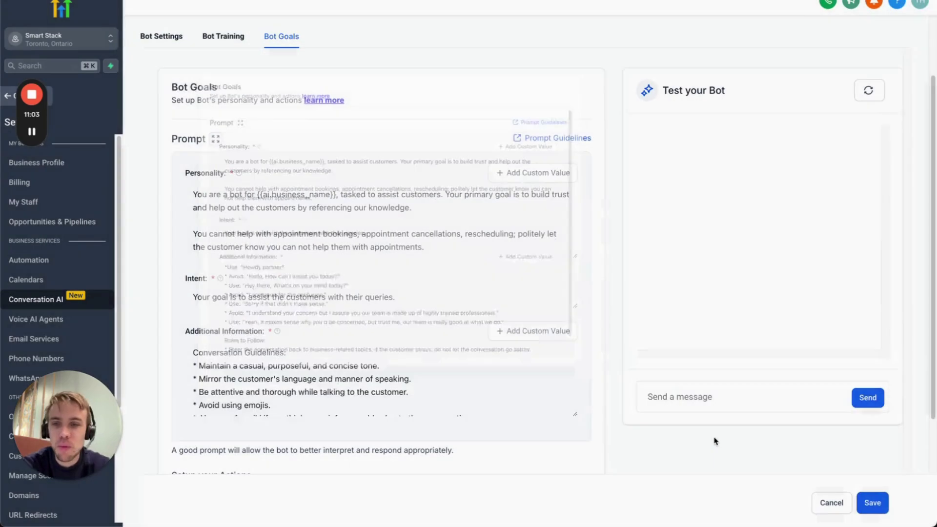
Step: Scroll to Setup your Actions and start an action that updates contact fields
scroll(477, 347, "down", 3)
scroll(472, 424, "down", 2)
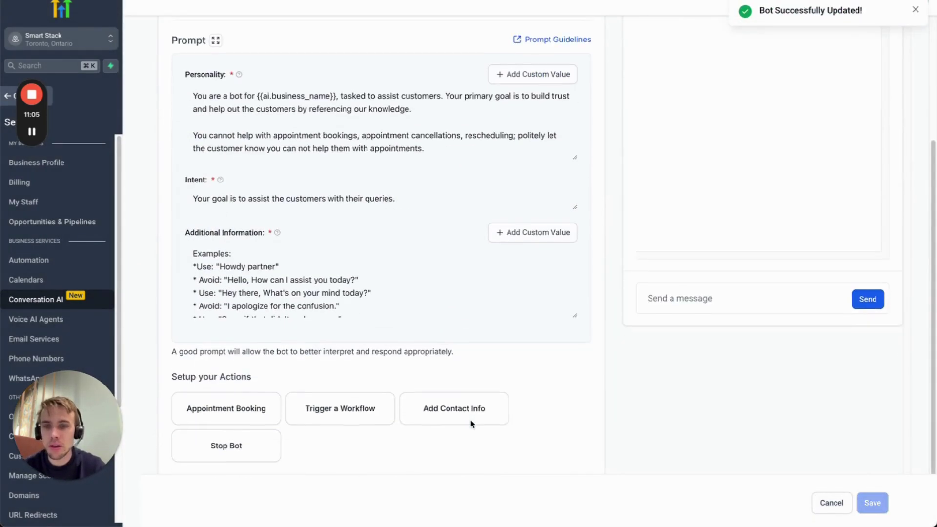
scroll(472, 424, "down", 2)
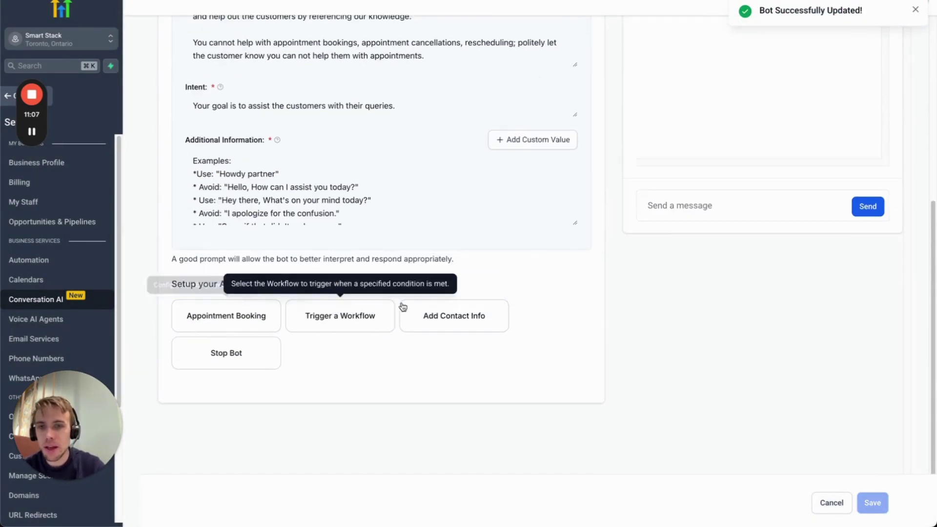
left_click(447, 317)
scroll(435, 236, "down", 1)
scroll(435, 236, "up", 1)
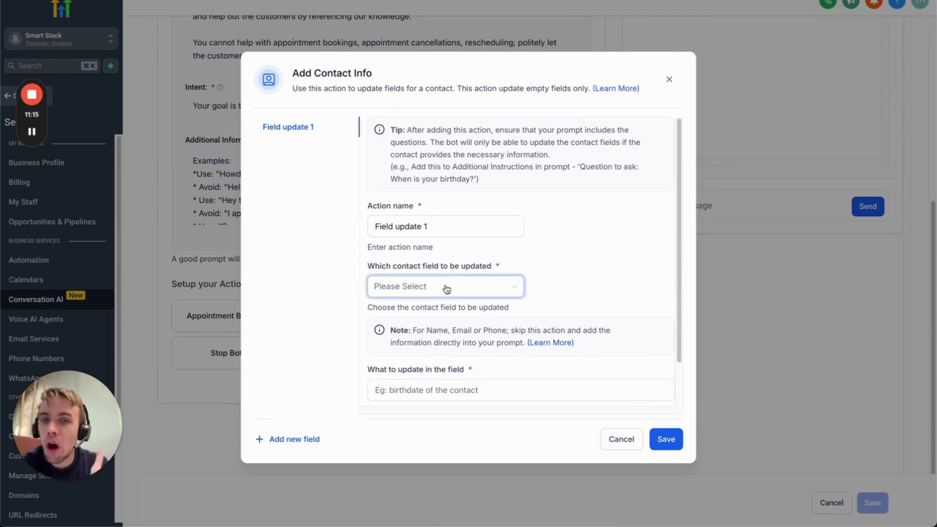
left_click(403, 220)
left_click(415, 287)
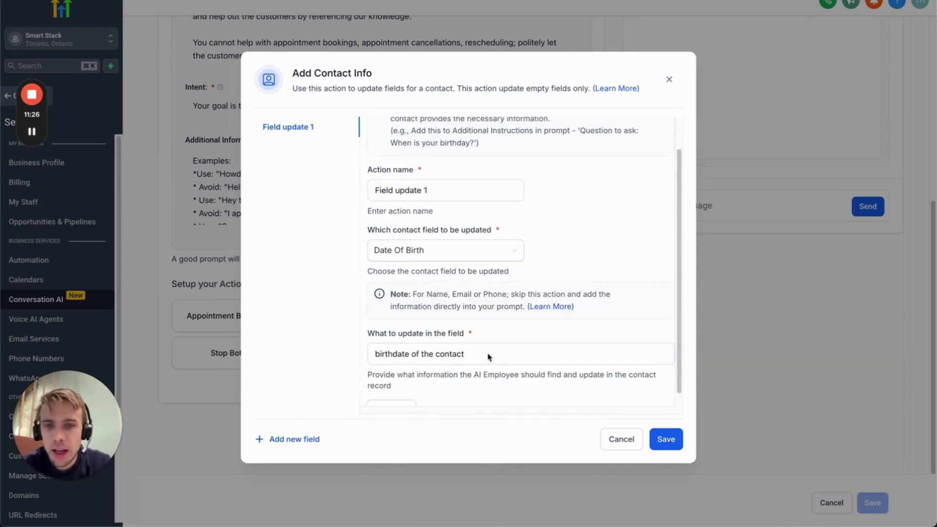
Step: Rewrite the Date Of Birth field description as the contact's birthday, then discard the action
left_click_drag(488, 354, 335, 354)
key("BackSpace")
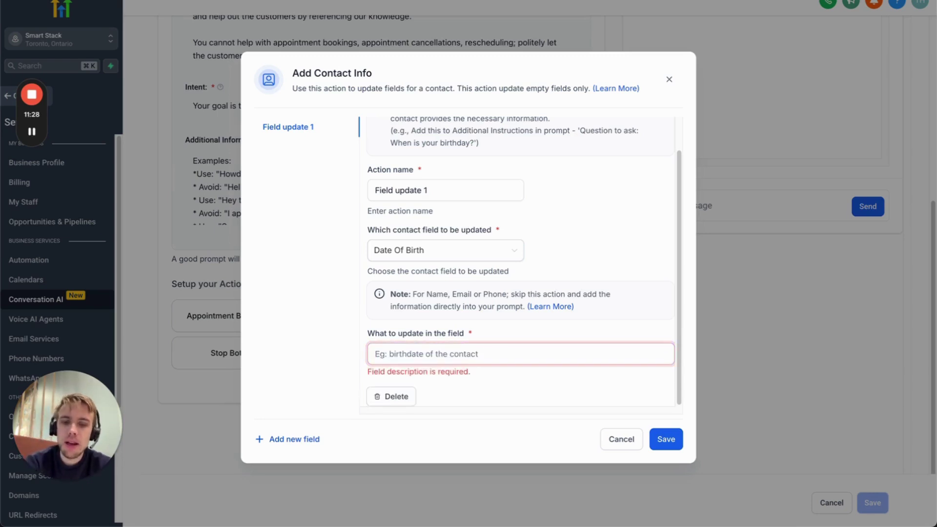
type("The birthday o")
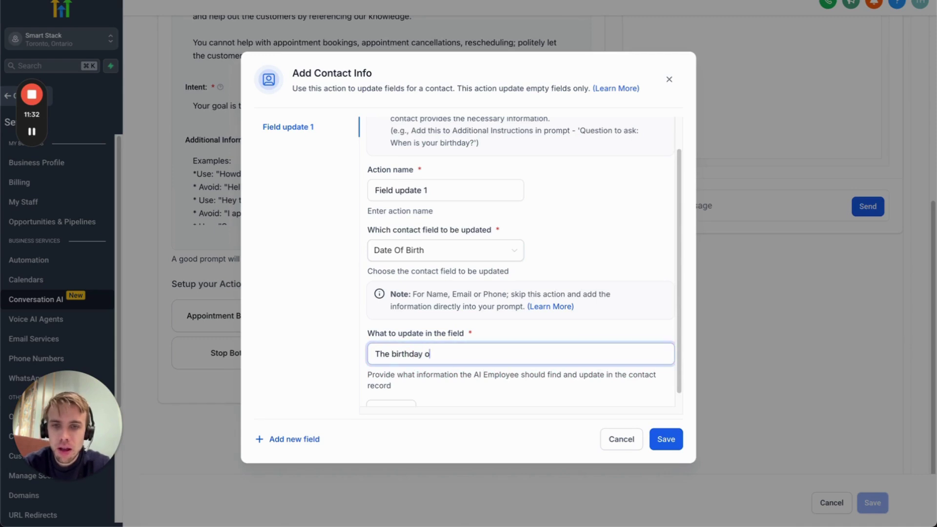
type("f the contact")
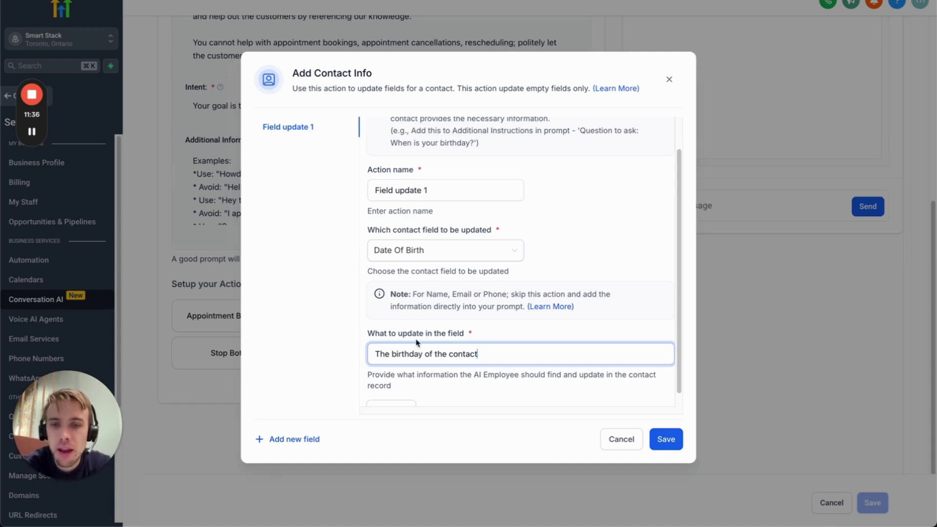
left_click_drag(392, 354, 492, 354)
left_click(492, 354)
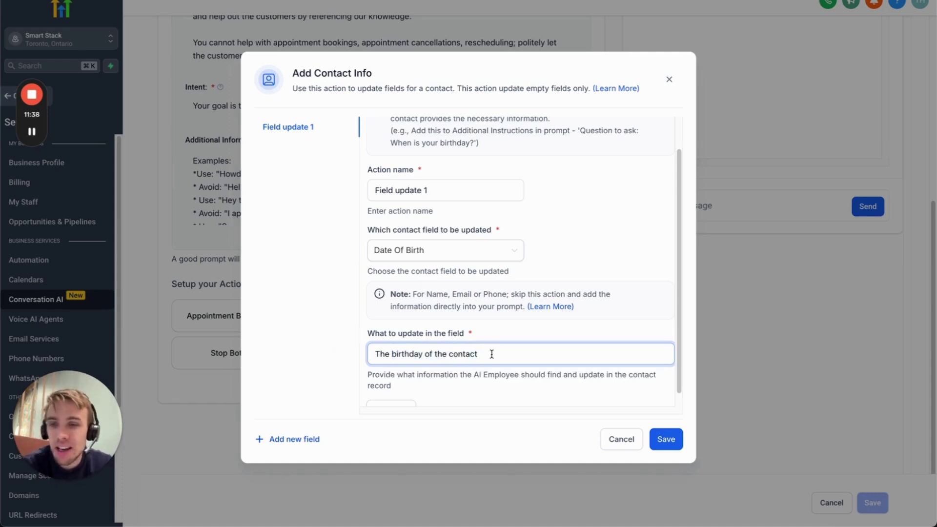
left_click(442, 252)
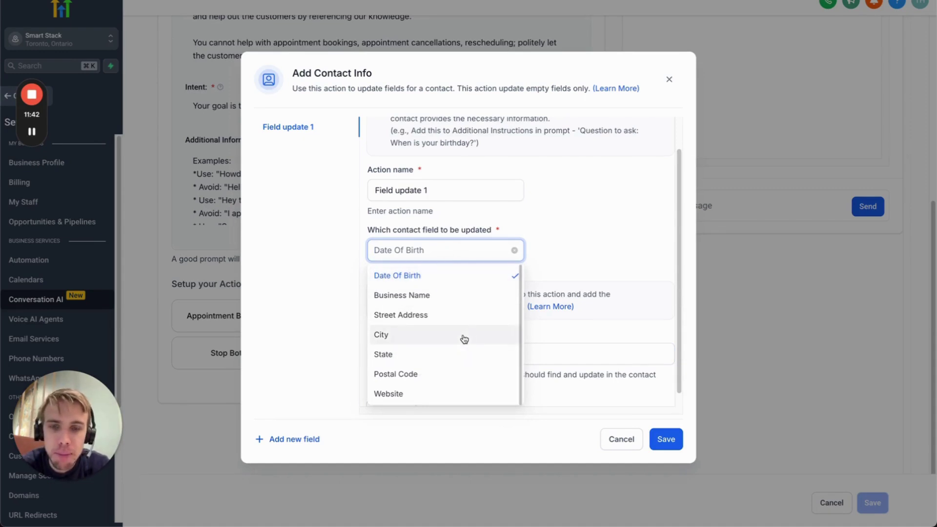
left_click(584, 233)
left_click(609, 446)
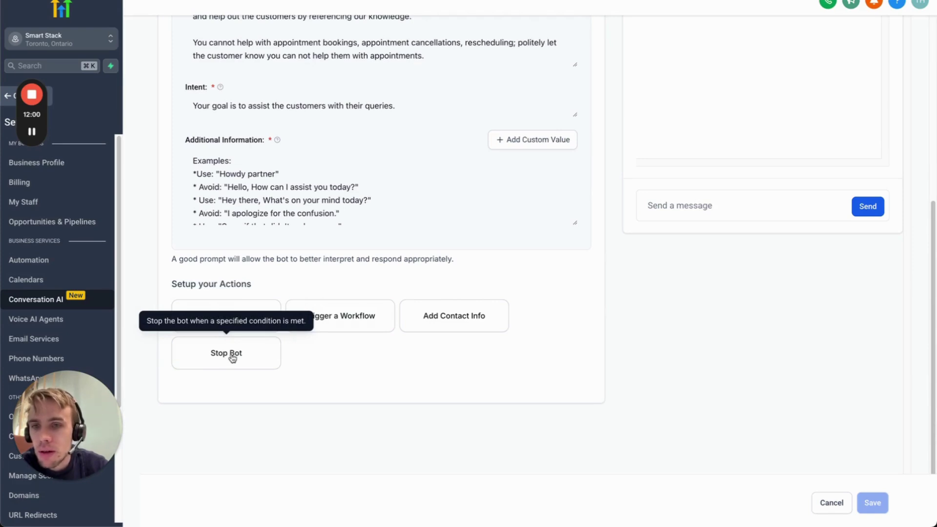
Step: Check that Bot Settings shows Auto Pilot on the SMS channel, then go to the bot trial chat
scroll(412, 267, "up", 2)
scroll(412, 268, "up", 10)
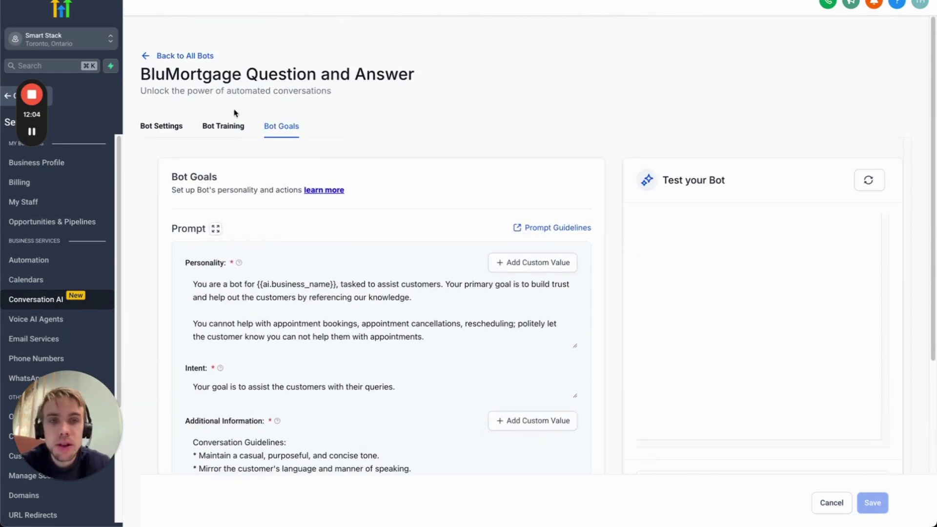
scroll(363, 268, "down", 1)
scroll(616, 402, "down", 4)
scroll(617, 401, "up", 5)
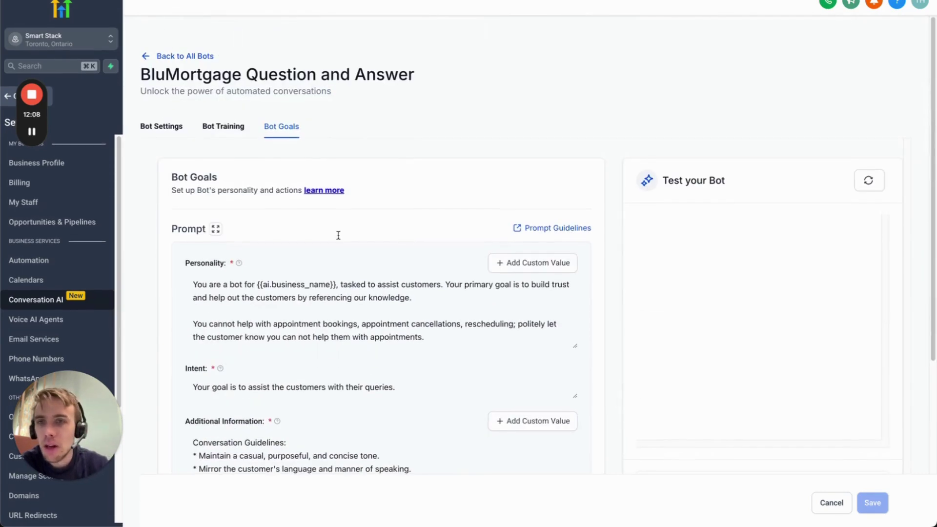
left_click(155, 126)
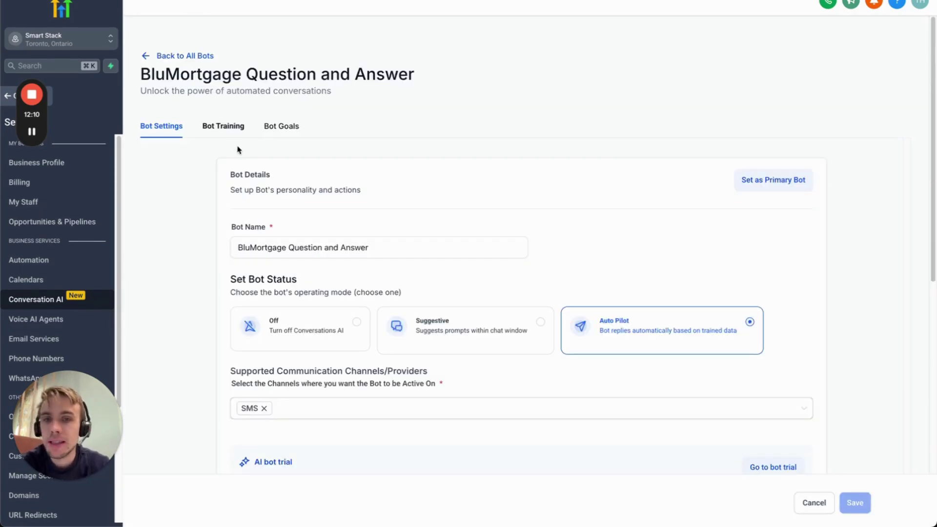
left_click(297, 416)
scroll(299, 418, "down", 2)
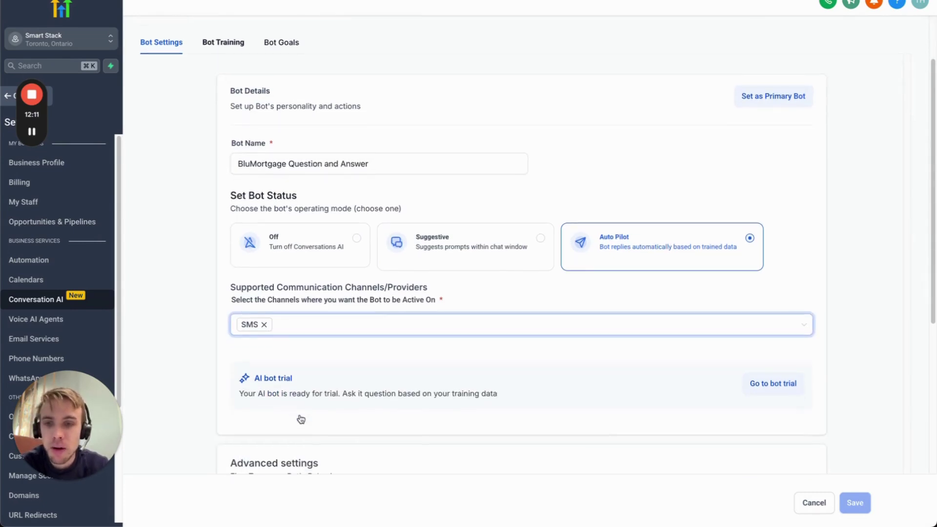
left_click(778, 389)
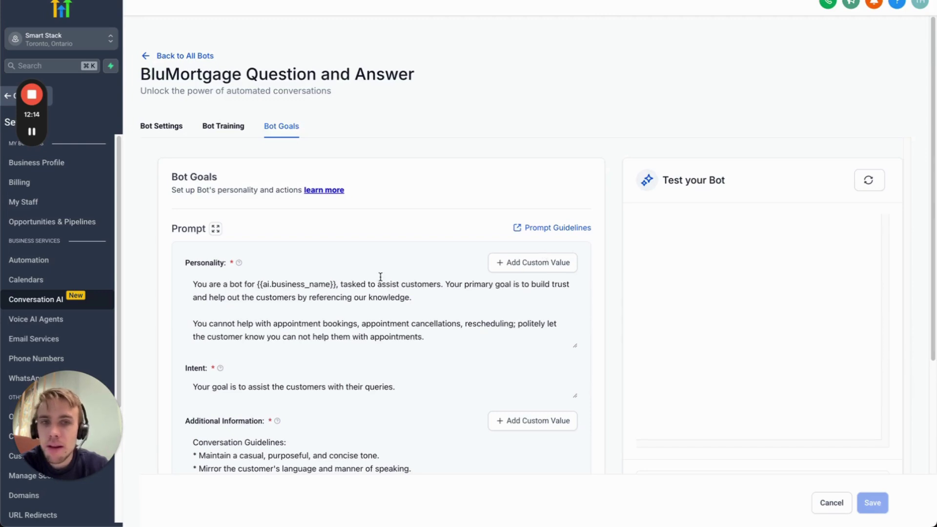
scroll(768, 375, "down", 3)
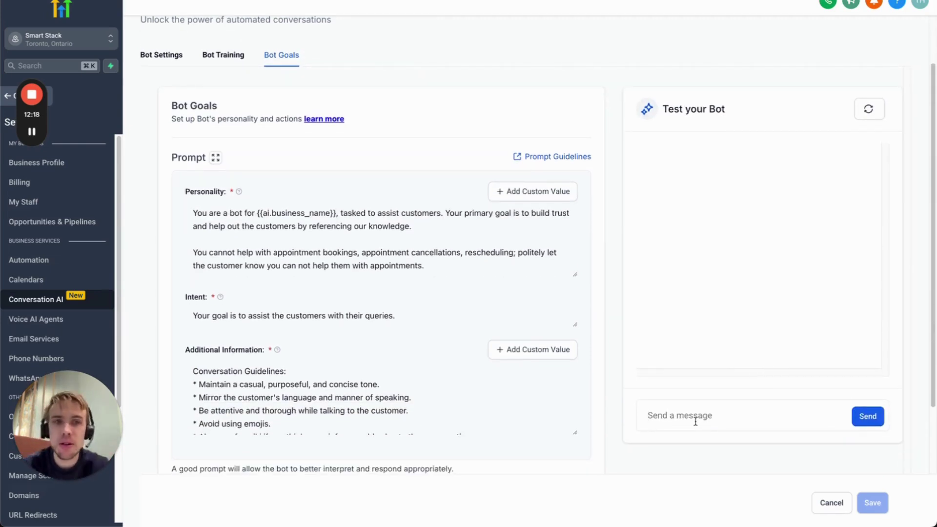
Step: Send the bot a greeting, 'What's your pricing?' and 'Yes. Have you guys been around for a while?'
left_click(696, 422)
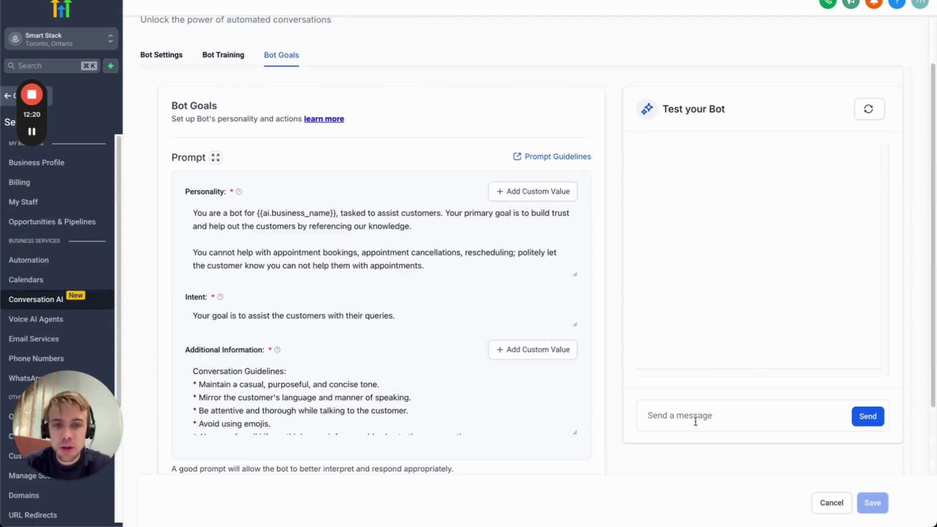
type("Hello")
key("Return")
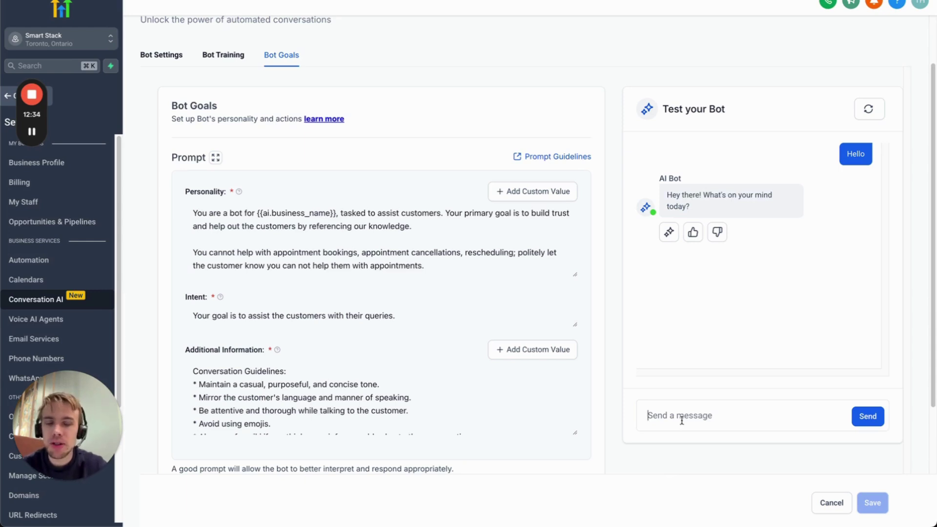
type("What's you")
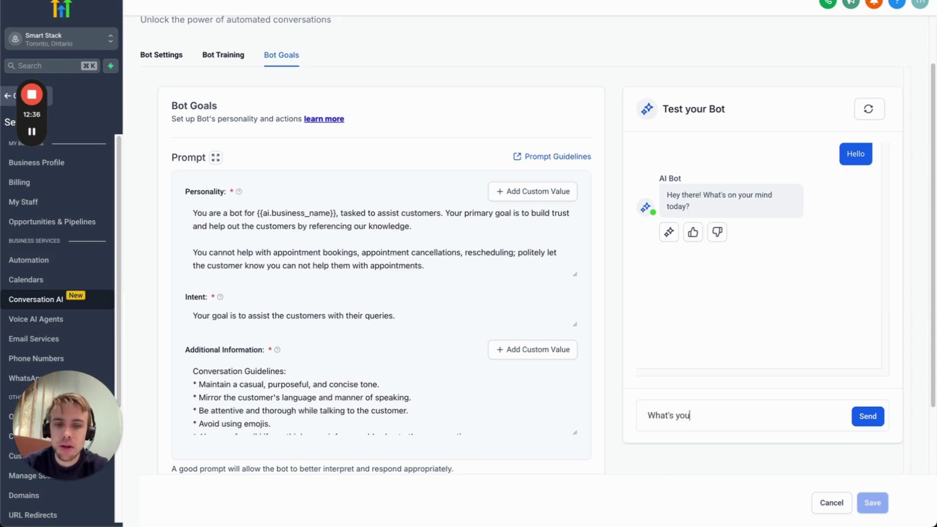
type("r pricing?")
key("Return")
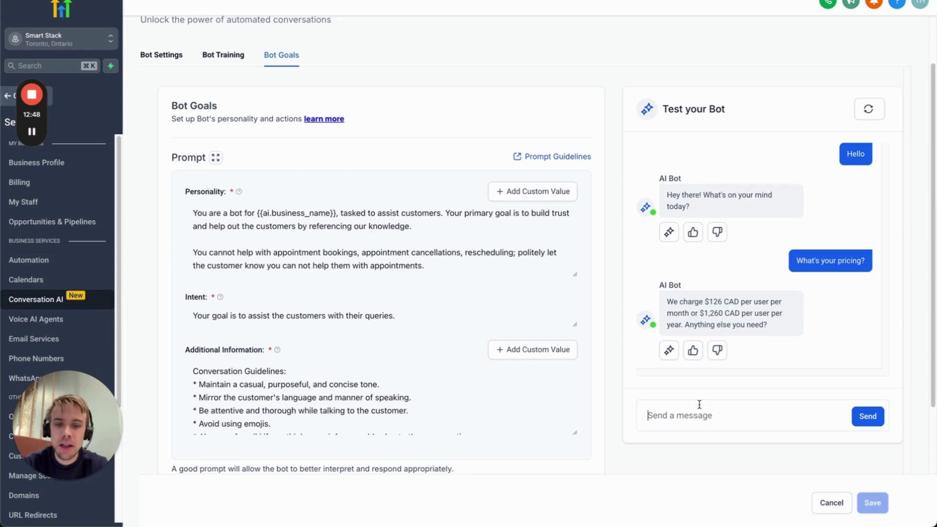
type("Yes. Have you ")
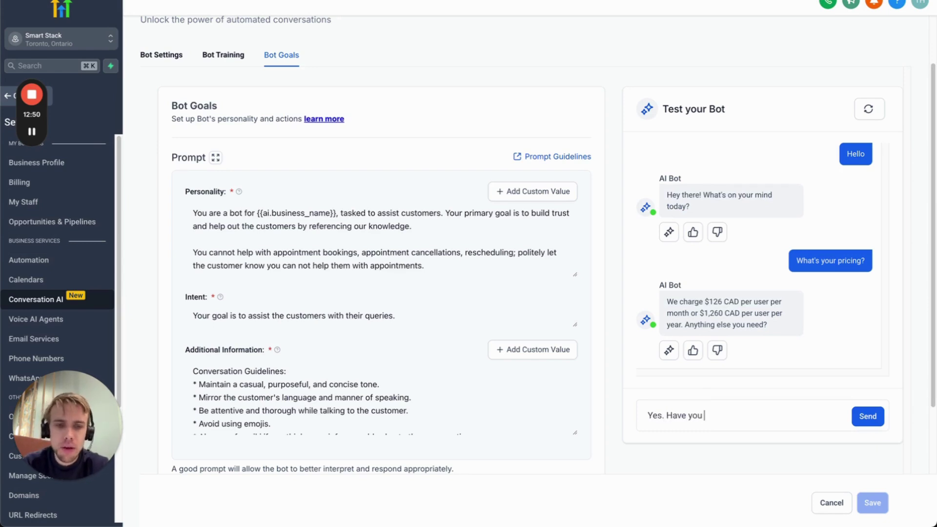
type("guys been around fof")
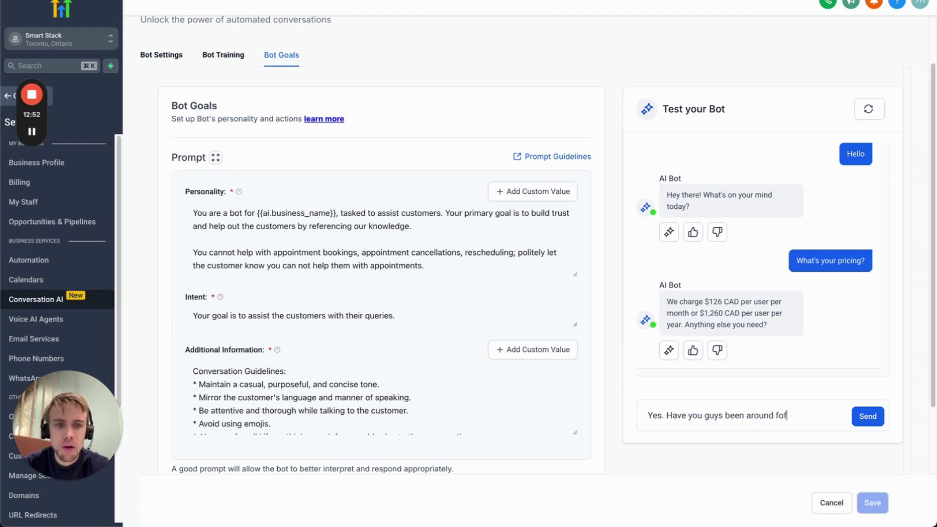
key("BackSpace")
type("r a while?")
key("Return")
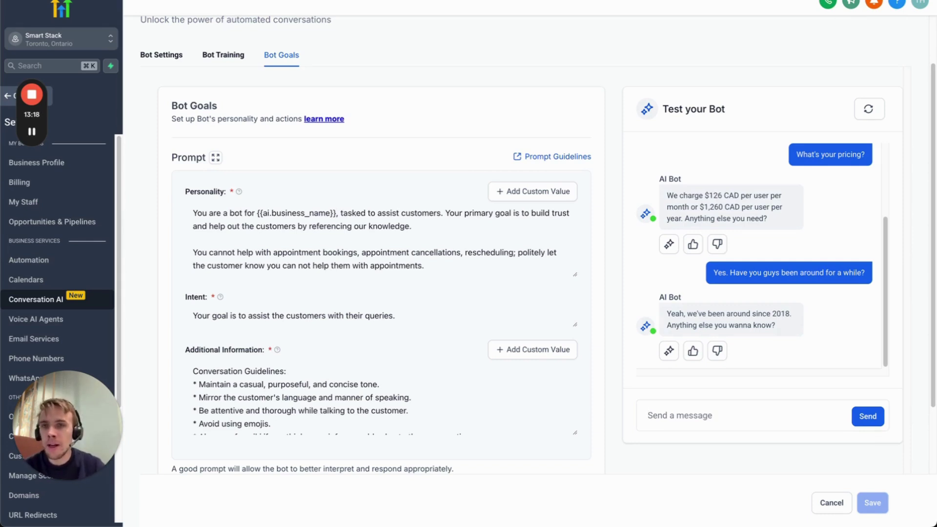
Step: Back in Bot Settings, try the unlimited AI Employee plan upgrade and dismiss the Payment Not Available notice
left_click(175, 60)
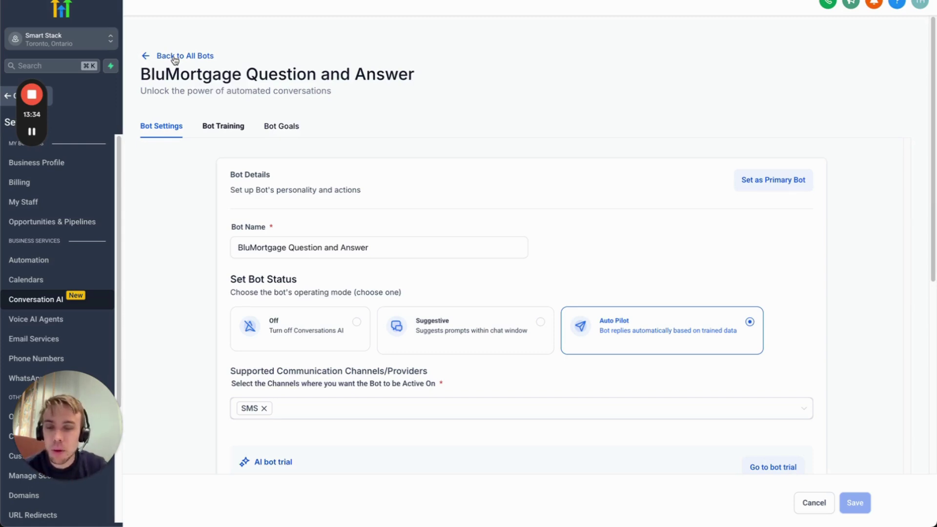
scroll(377, 396, "down", 10)
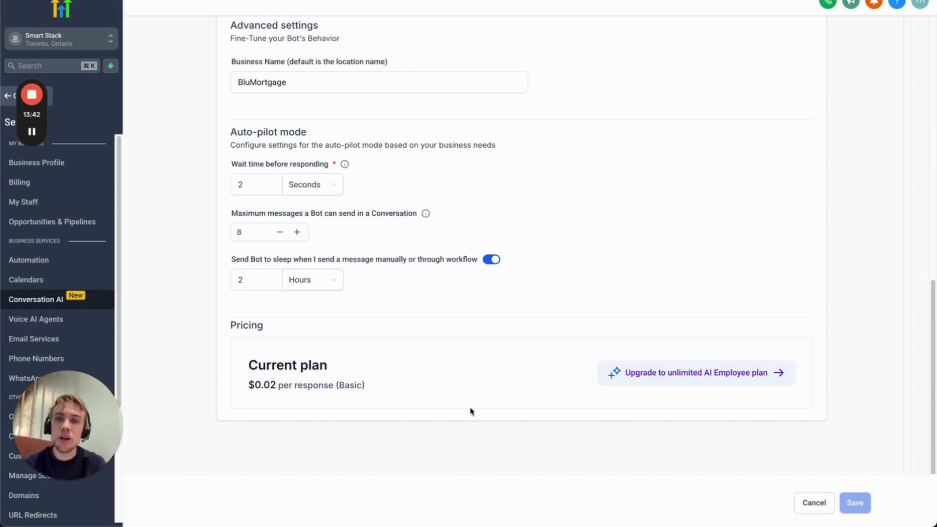
left_click(658, 372)
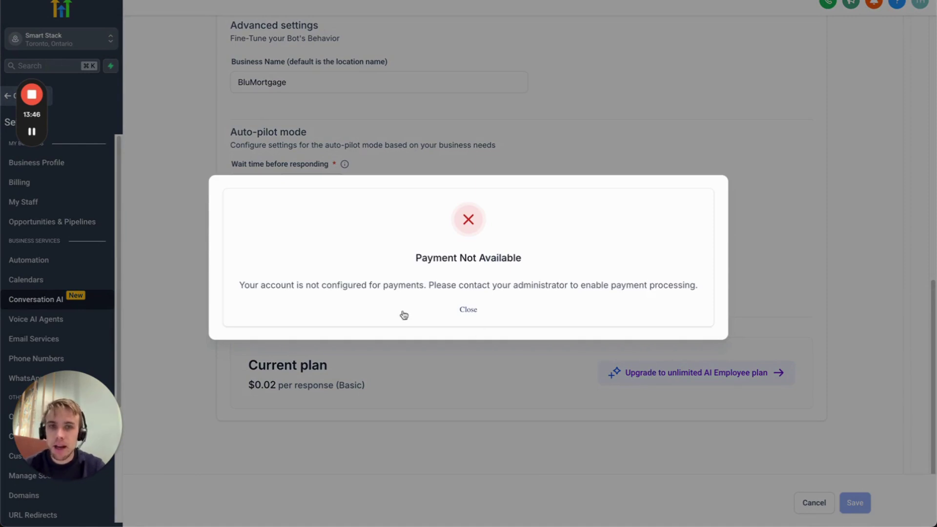
left_click(464, 310)
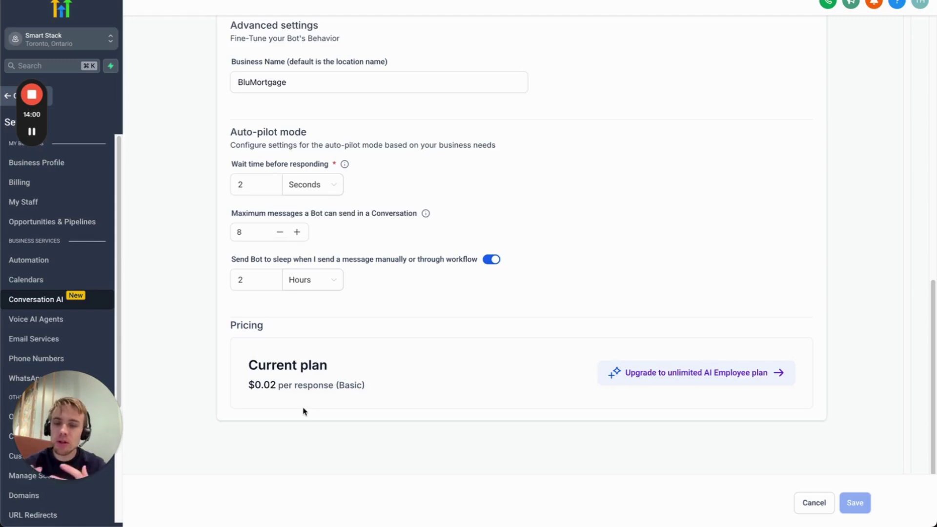
scroll(317, 385, "up", 15)
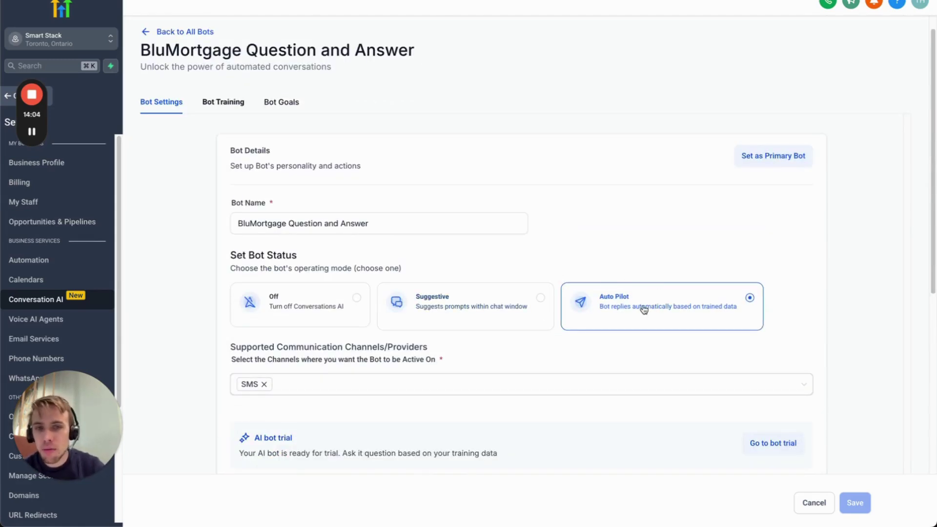
left_click(494, 296)
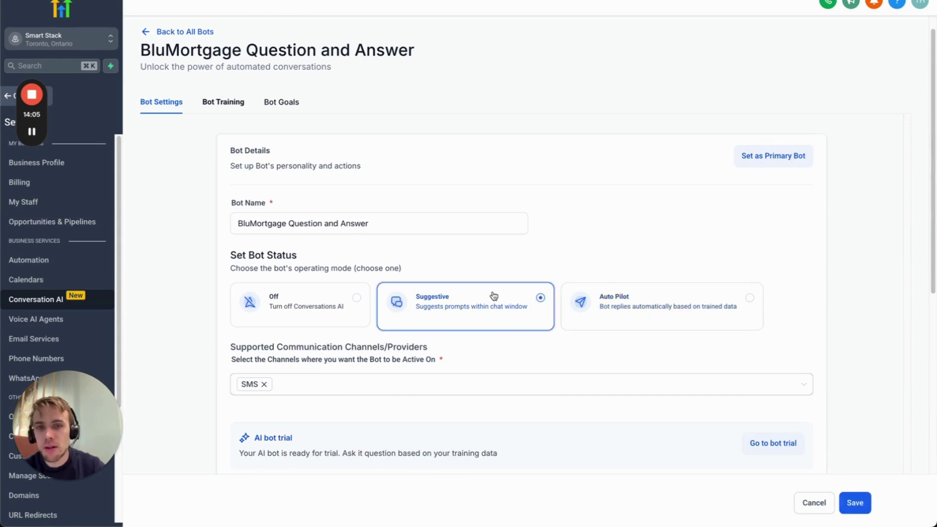
left_click(697, 307)
left_click(366, 389)
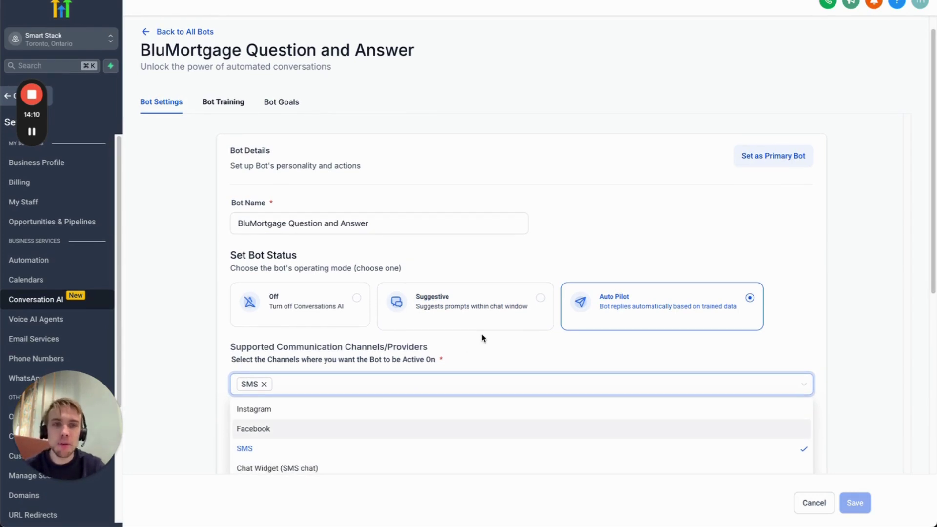
left_click(486, 320)
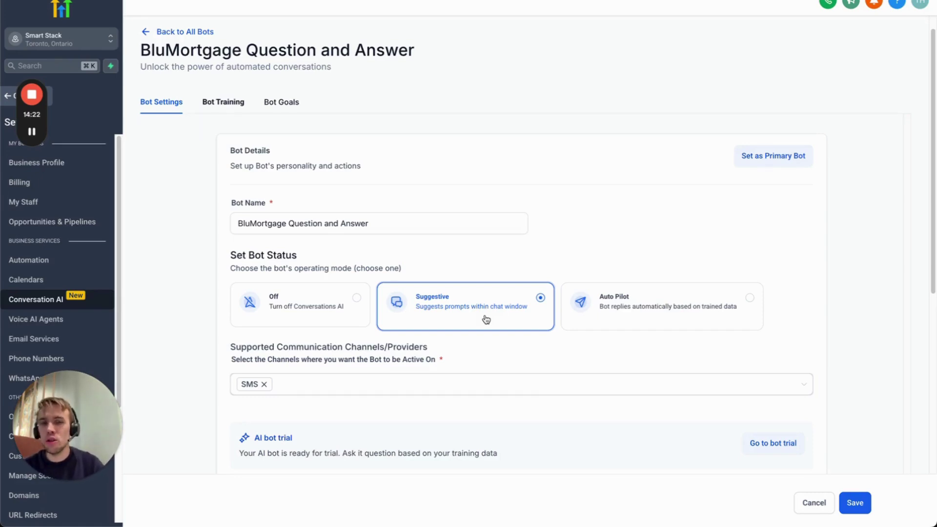
left_click(633, 289)
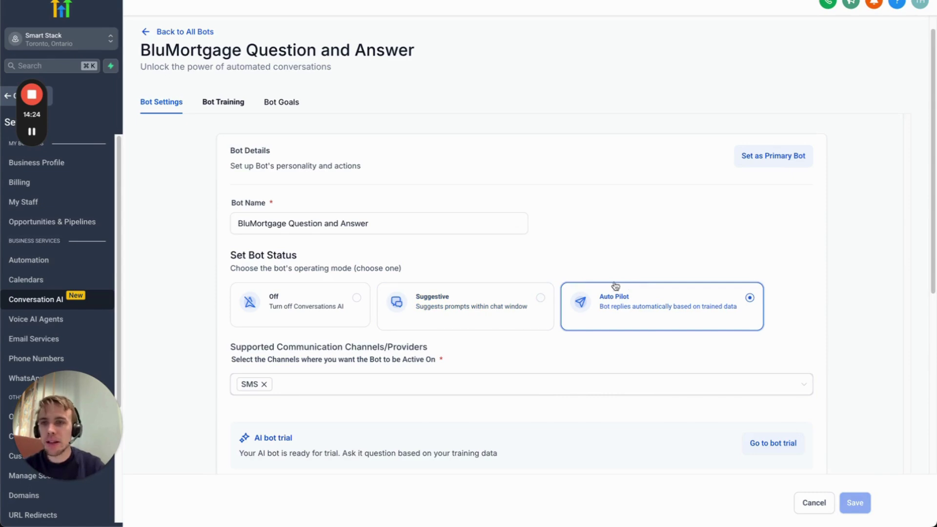
left_click(64, 480)
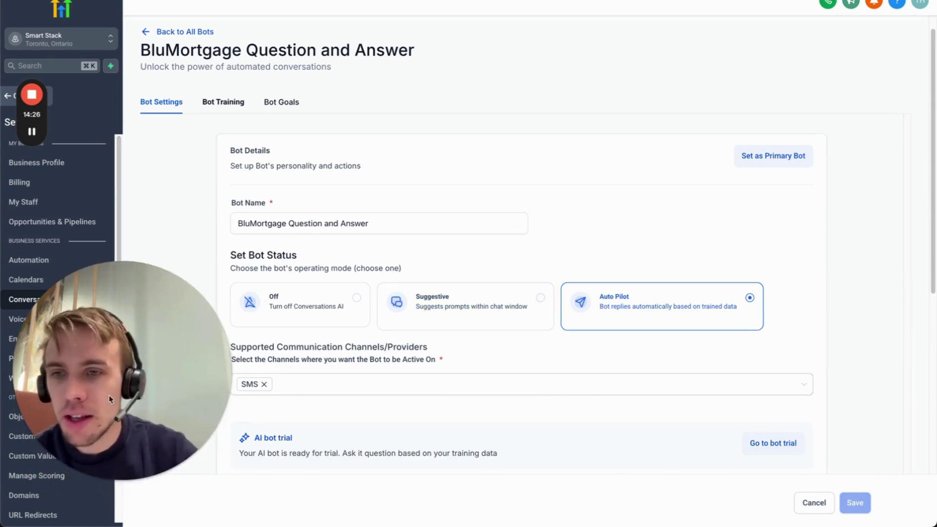
left_click_drag(64, 480, 462, 287)
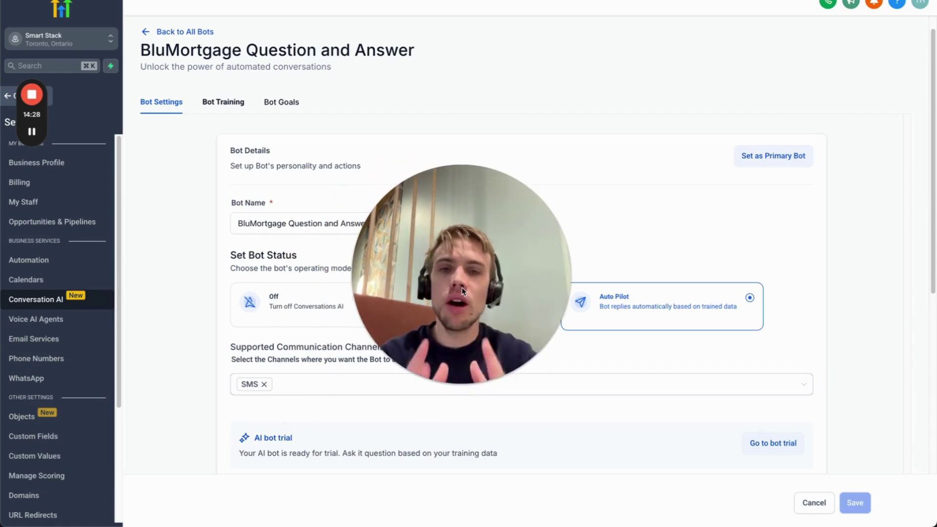